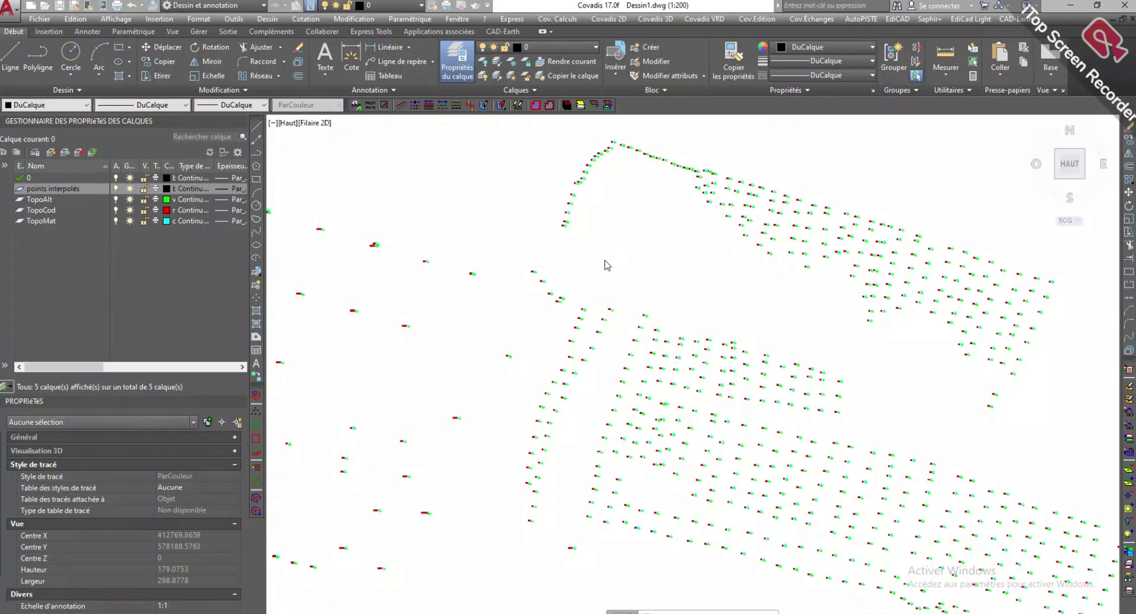
Step: Launch Covadis 3D > Constructions 3D > Interpolations linéaires 3D
{"action": "scroll", "coordinate": [605, 264], "scroll_direction": "down", "scroll_amount": 2}
{"action": "scroll", "coordinate": [596, 304], "scroll_direction": "up", "scroll_amount": 3}
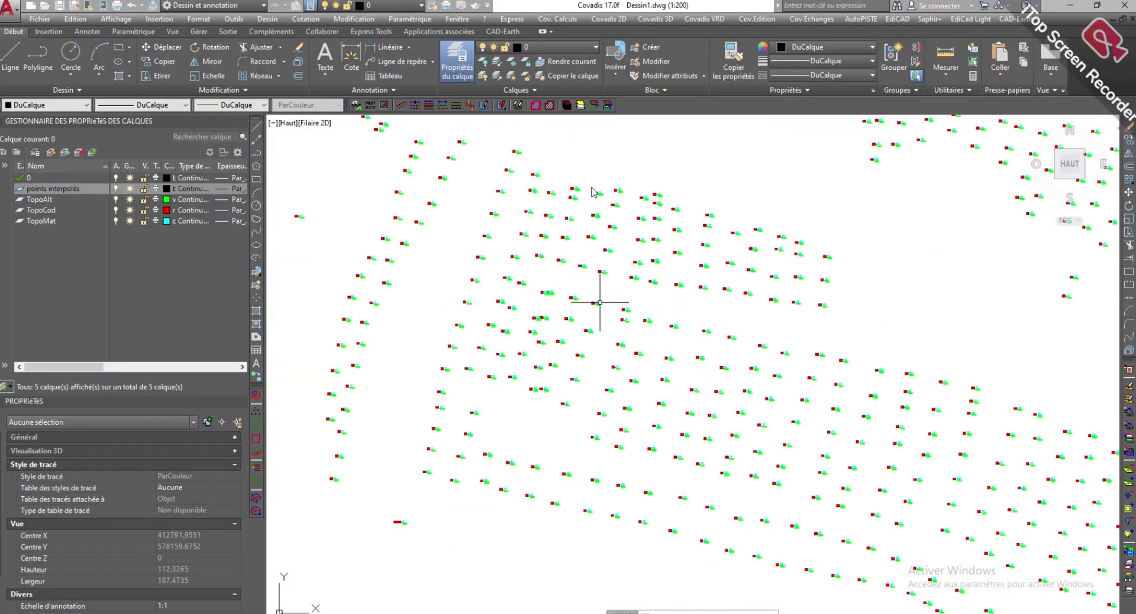
{"action": "scroll", "coordinate": [591, 177], "scroll_direction": "up", "scroll_amount": 8}
{"action": "scroll", "coordinate": [717, 233], "scroll_direction": "down", "scroll_amount": 2}
{"action": "scroll", "coordinate": [567, 343], "scroll_direction": "up", "scroll_amount": 3}
{"action": "scroll", "coordinate": [490, 330], "scroll_direction": "down", "scroll_amount": 2}
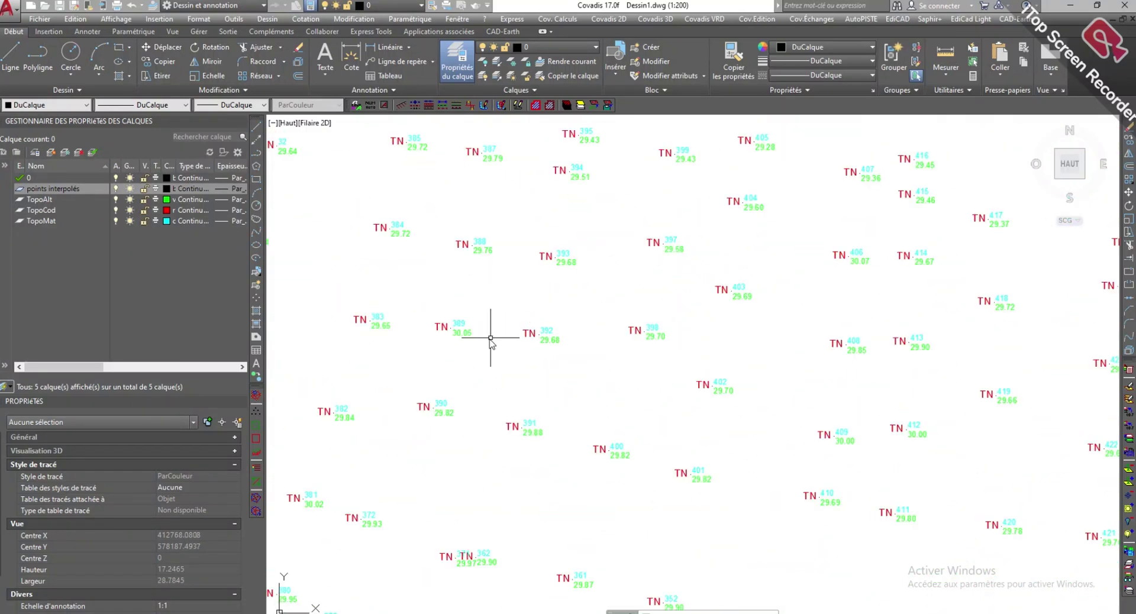
{"action": "scroll", "coordinate": [489, 330], "scroll_direction": "down", "scroll_amount": 2}
{"action": "scroll", "coordinate": [719, 345], "scroll_direction": "up", "scroll_amount": 6}
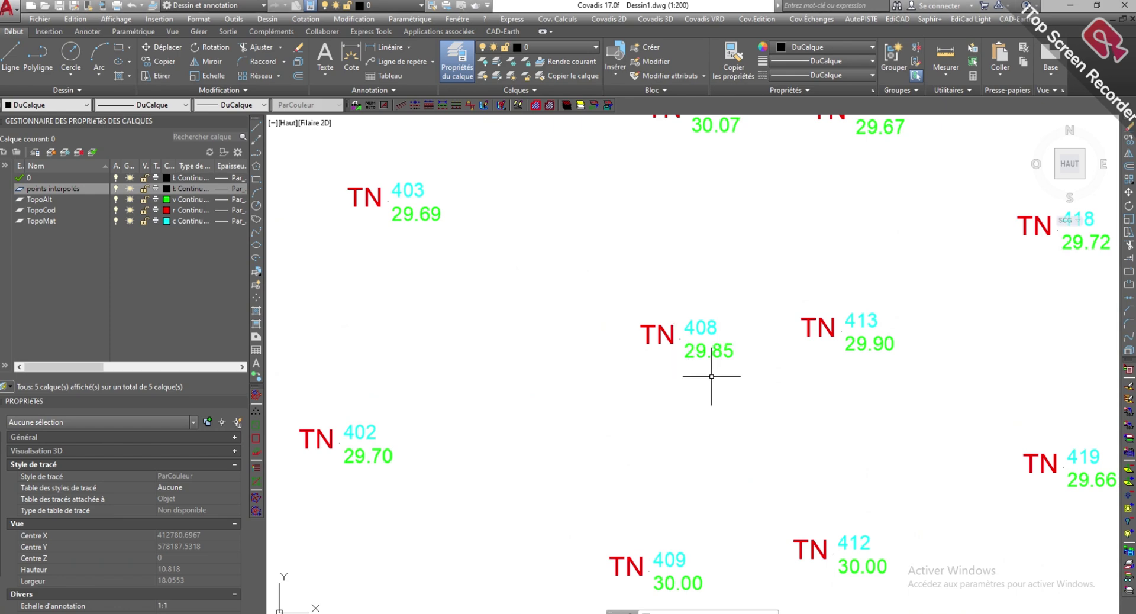
{"action": "scroll", "coordinate": [716, 378], "scroll_direction": "down", "scroll_amount": 6}
{"action": "scroll", "coordinate": [713, 367], "scroll_direction": "up", "scroll_amount": 8}
{"action": "scroll", "coordinate": [651, 360], "scroll_direction": "down", "scroll_amount": 8}
{"action": "scroll", "coordinate": [698, 331], "scroll_direction": "up", "scroll_amount": 3}
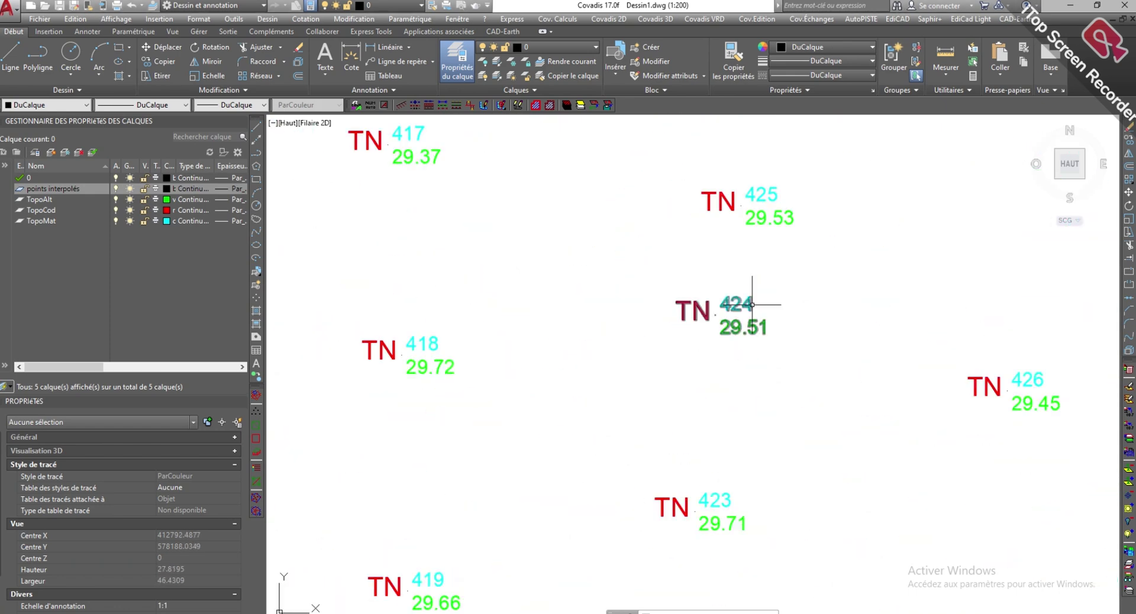
{"action": "scroll", "coordinate": [680, 342], "scroll_direction": "down", "scroll_amount": 4}
{"action": "scroll", "coordinate": [697, 330], "scroll_direction": "down", "scroll_amount": 3}
{"action": "scroll", "coordinate": [717, 296], "scroll_direction": "down", "scroll_amount": 2}
{"action": "scroll", "coordinate": [715, 284], "scroll_direction": "up", "scroll_amount": 5}
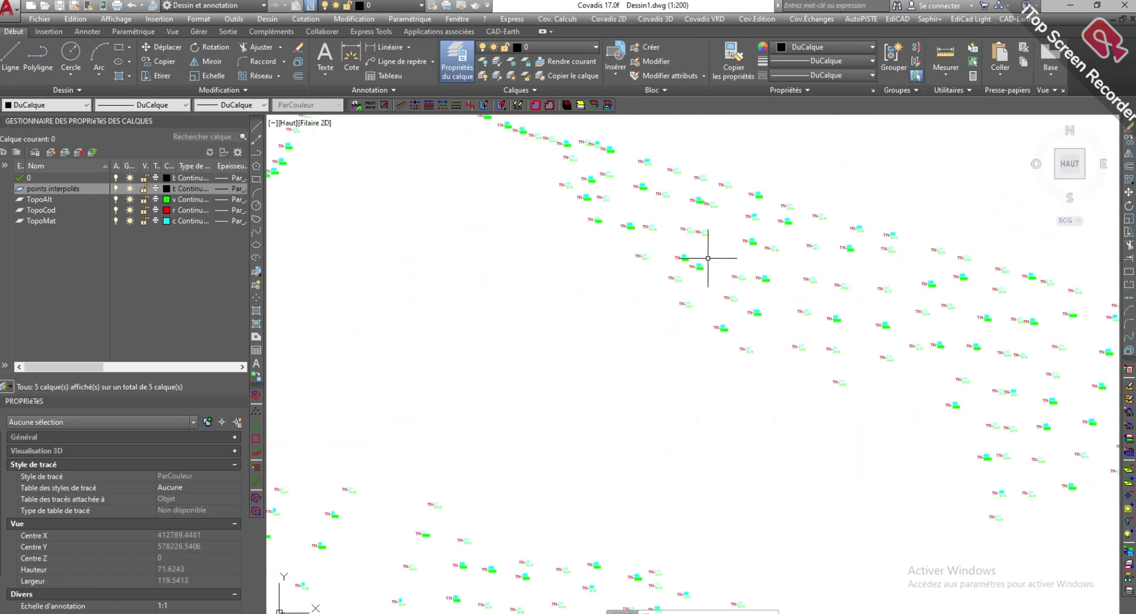
{"action": "scroll", "coordinate": [707, 260], "scroll_direction": "up", "scroll_amount": 7}
{"action": "scroll", "coordinate": [636, 249], "scroll_direction": "down", "scroll_amount": 10}
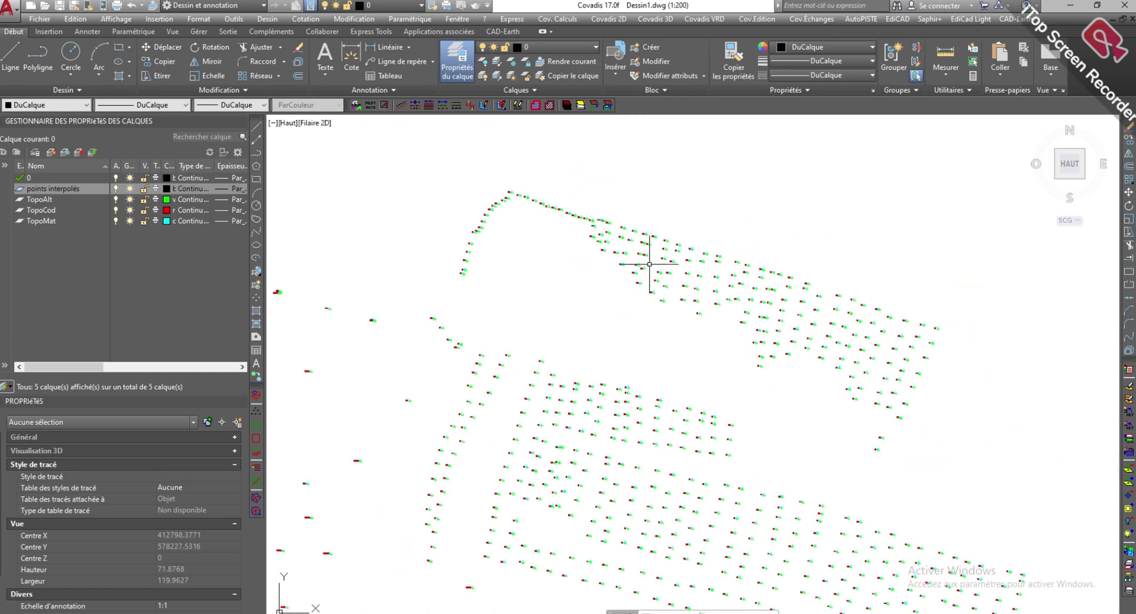
{"action": "scroll", "coordinate": [648, 249], "scroll_direction": "up", "scroll_amount": 5}
{"action": "scroll", "coordinate": [642, 240], "scroll_direction": "up", "scroll_amount": 4}
{"action": "scroll", "coordinate": [645, 246], "scroll_direction": "down", "scroll_amount": 6}
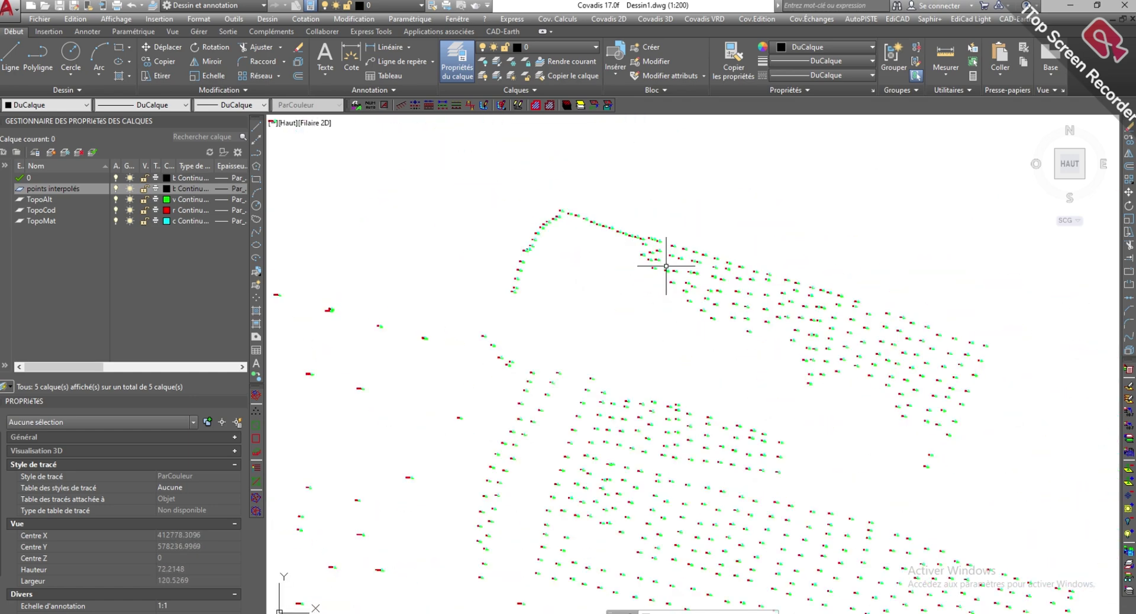
{"action": "scroll", "coordinate": [651, 254], "scroll_direction": "down", "scroll_amount": 4}
{"action": "scroll", "coordinate": [586, 332], "scroll_direction": "down", "scroll_amount": 2}
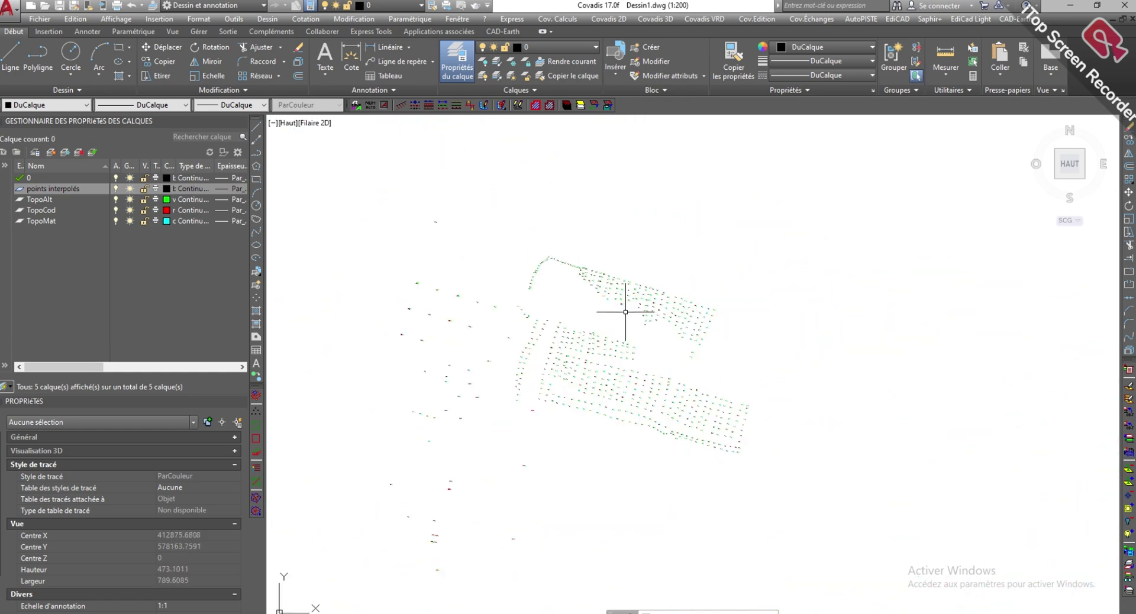
{"action": "scroll", "coordinate": [568, 281], "scroll_direction": "up", "scroll_amount": 4}
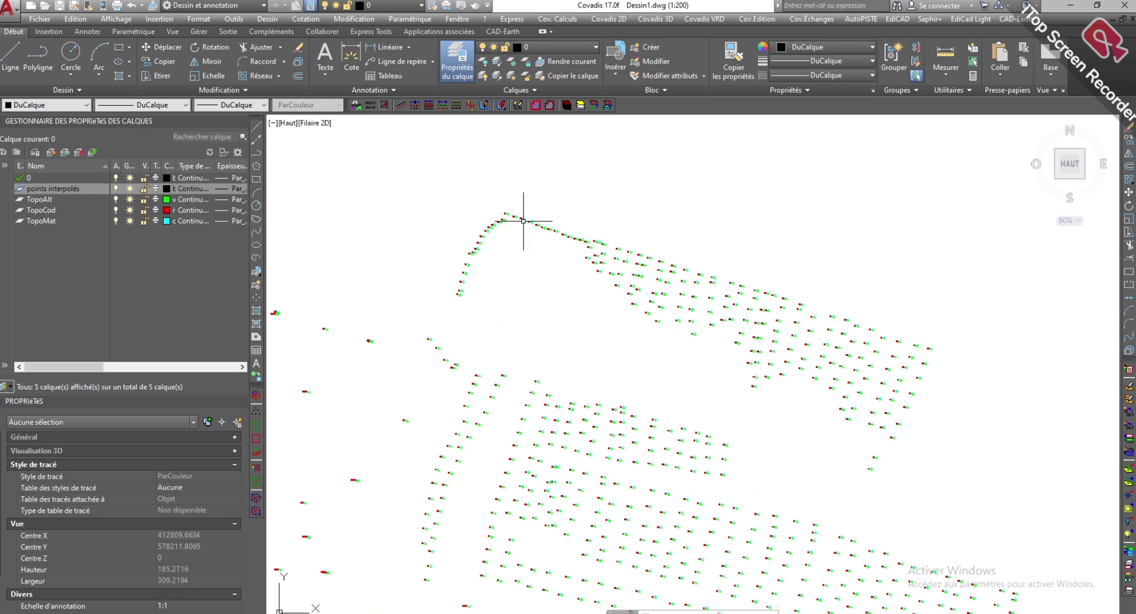
{"action": "scroll", "coordinate": [525, 223], "scroll_direction": "up", "scroll_amount": 4}
{"action": "scroll", "coordinate": [560, 312], "scroll_direction": "up", "scroll_amount": 4}
{"action": "scroll", "coordinate": [586, 255], "scroll_direction": "down", "scroll_amount": 2}
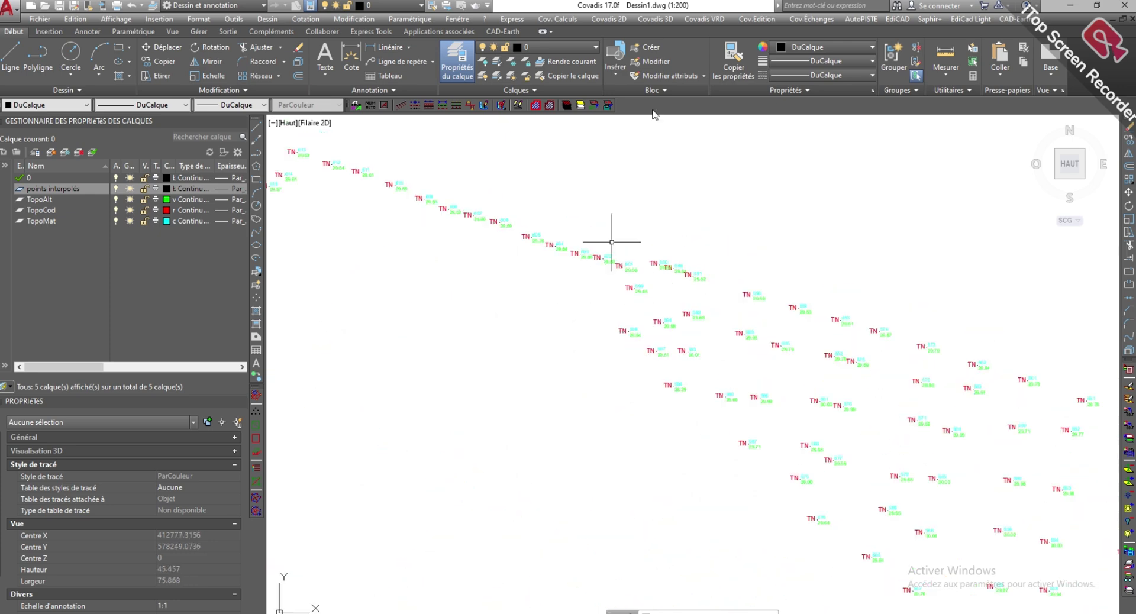
{"action": "left_click", "coordinate": [665, 21]}
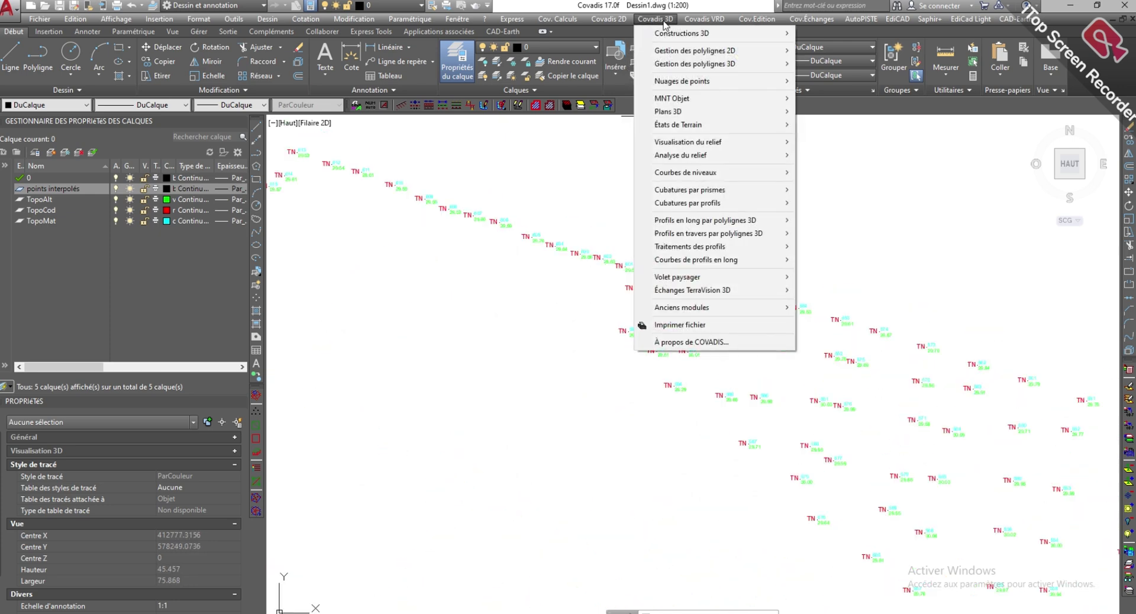
{"action": "mouse_move", "coordinate": [681, 34]}
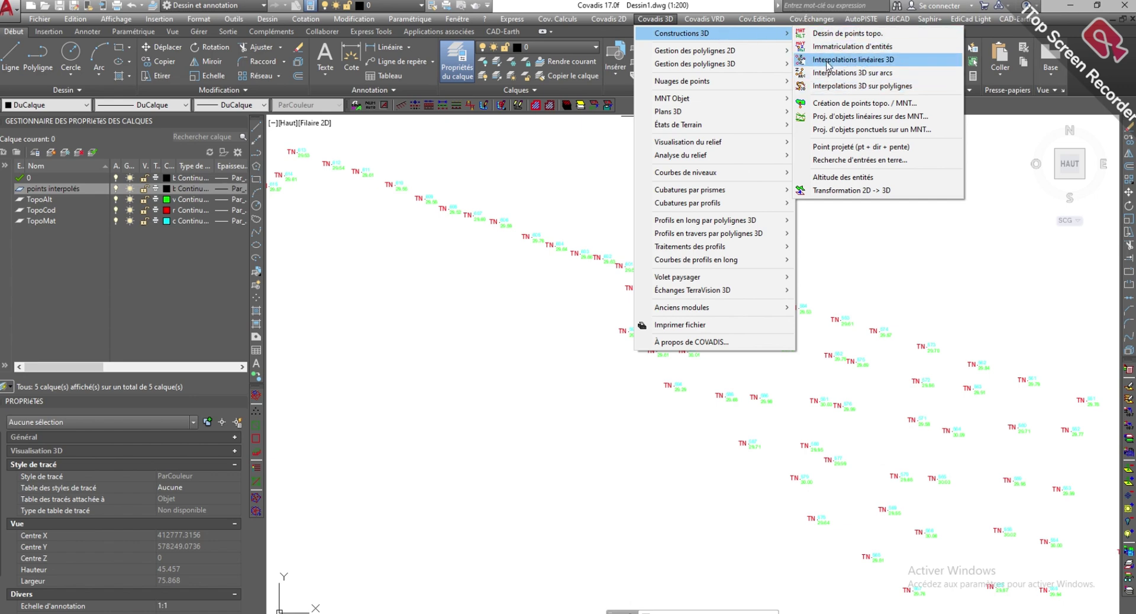
{"action": "left_click", "coordinate": [860, 65]}
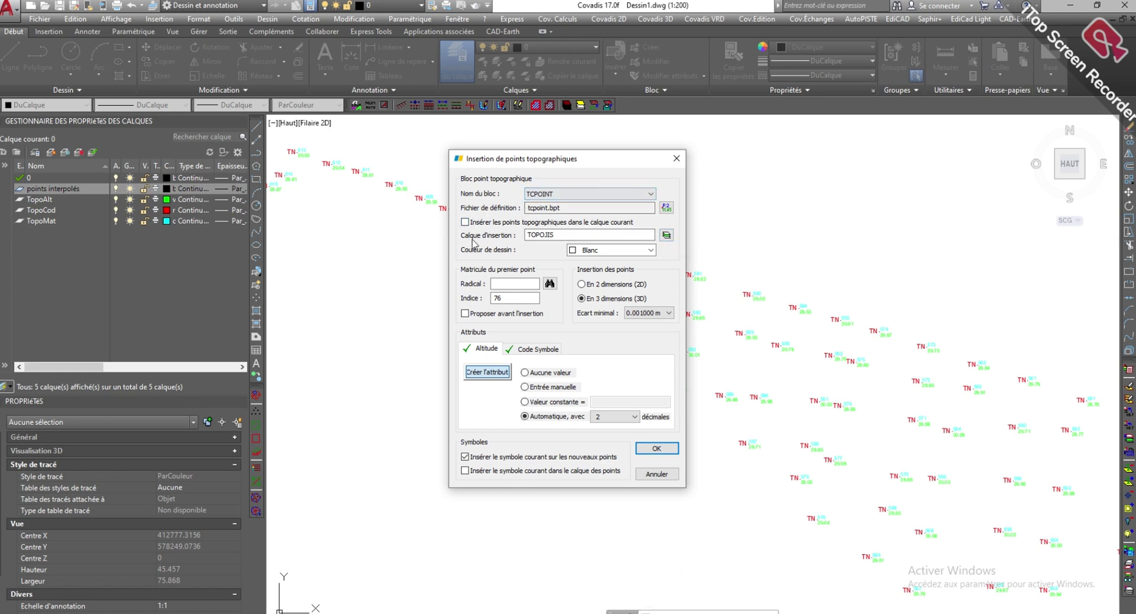
Step: Set the point insertion layer to 'points interpolés'
{"action": "left_click", "coordinate": [667, 235]}
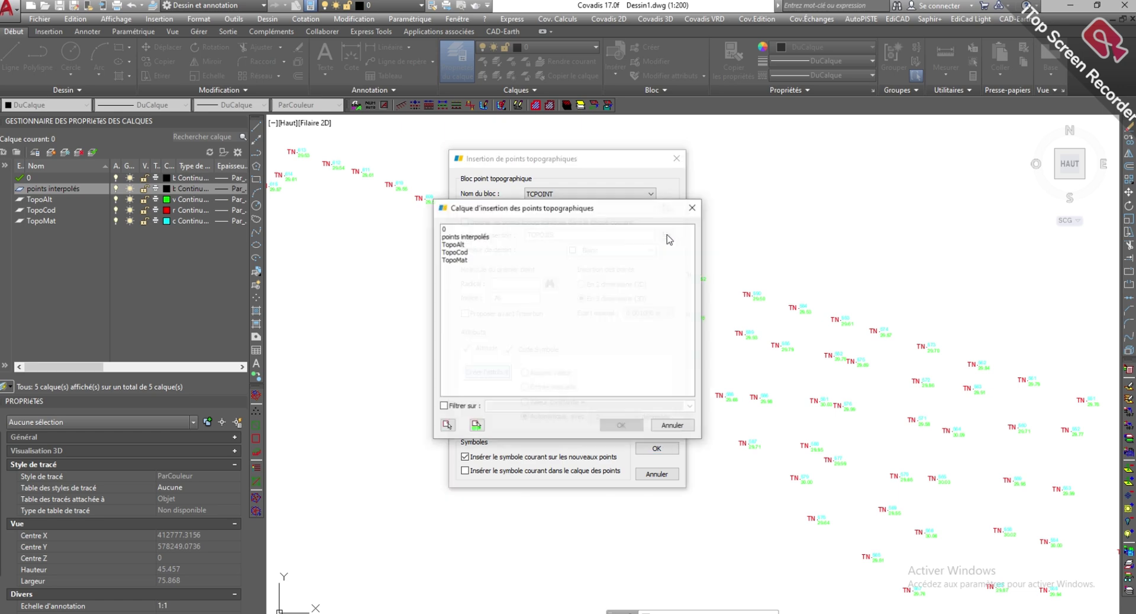
{"action": "left_click", "coordinate": [465, 237]}
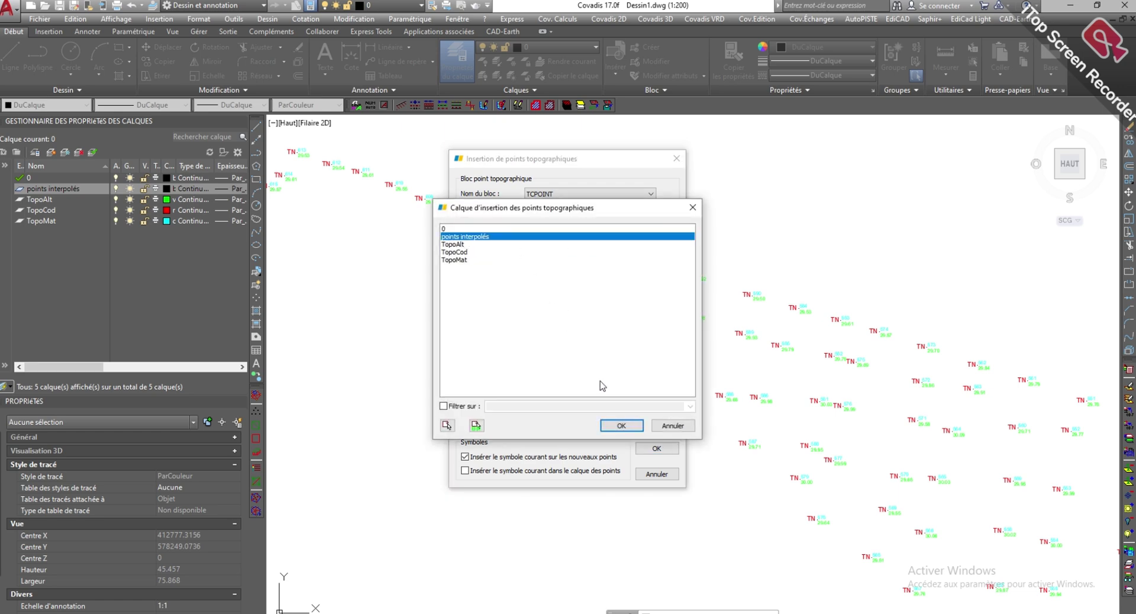
{"action": "left_click", "coordinate": [621, 425]}
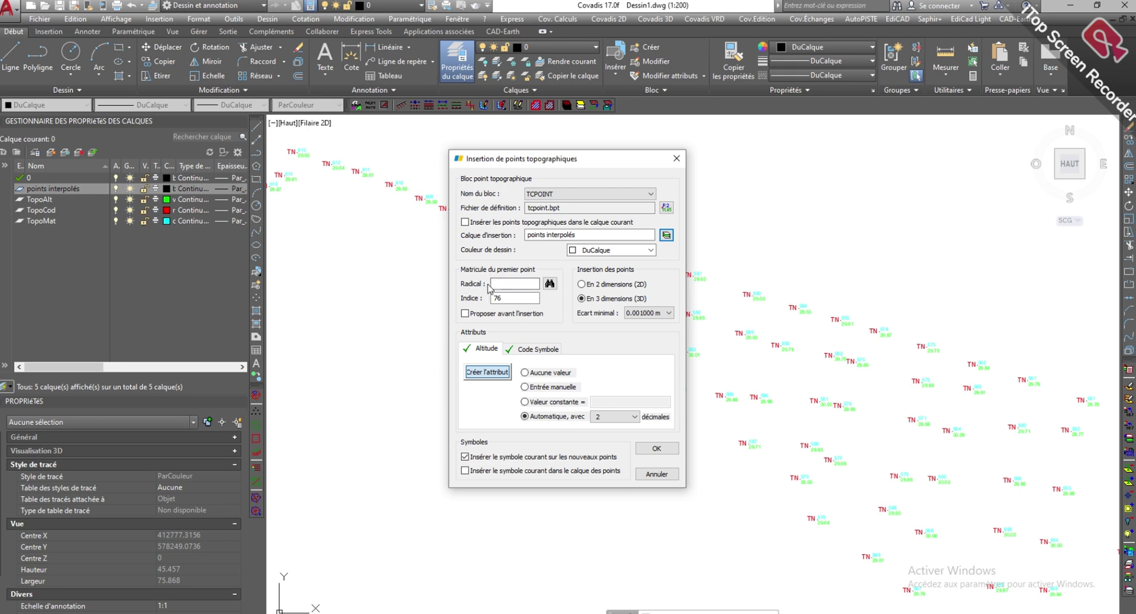
Step: Name new points with radical tn from index 1, automatic elevations at 2 decimals, and confirm
{"action": "left_click", "coordinate": [499, 283]}
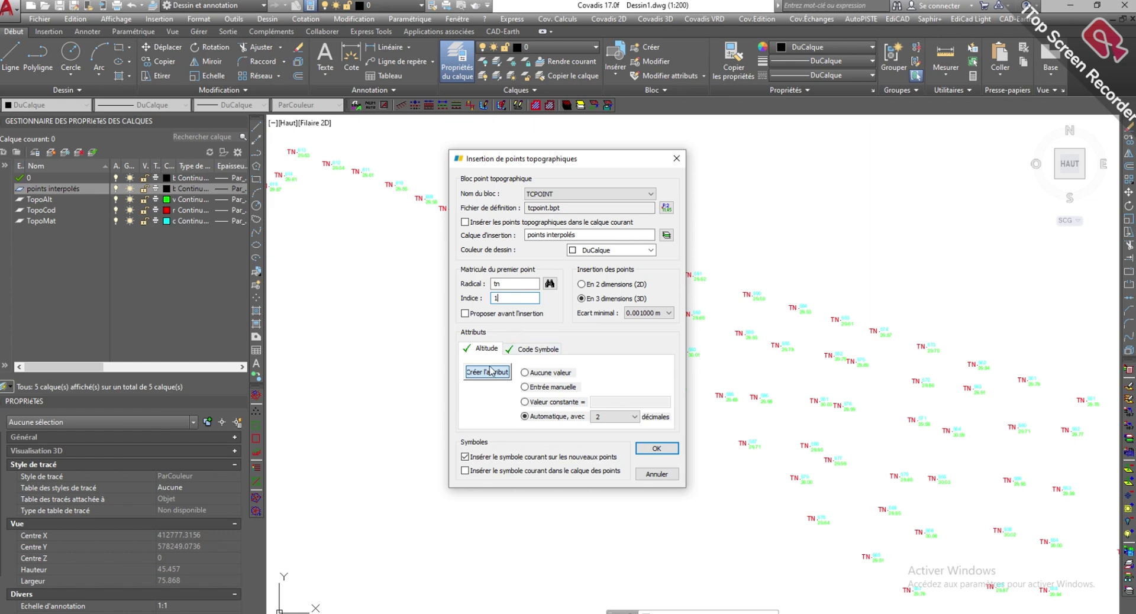
{"action": "left_click", "coordinate": [634, 420]}
{"action": "left_click", "coordinate": [615, 437]}
{"action": "scroll", "coordinate": [845, 416], "scroll_direction": "up", "scroll_amount": 3}
{"action": "scroll", "coordinate": [845, 416], "scroll_direction": "up", "scroll_amount": 2}
{"action": "scroll", "coordinate": [881, 422], "scroll_direction": "up", "scroll_amount": 2}
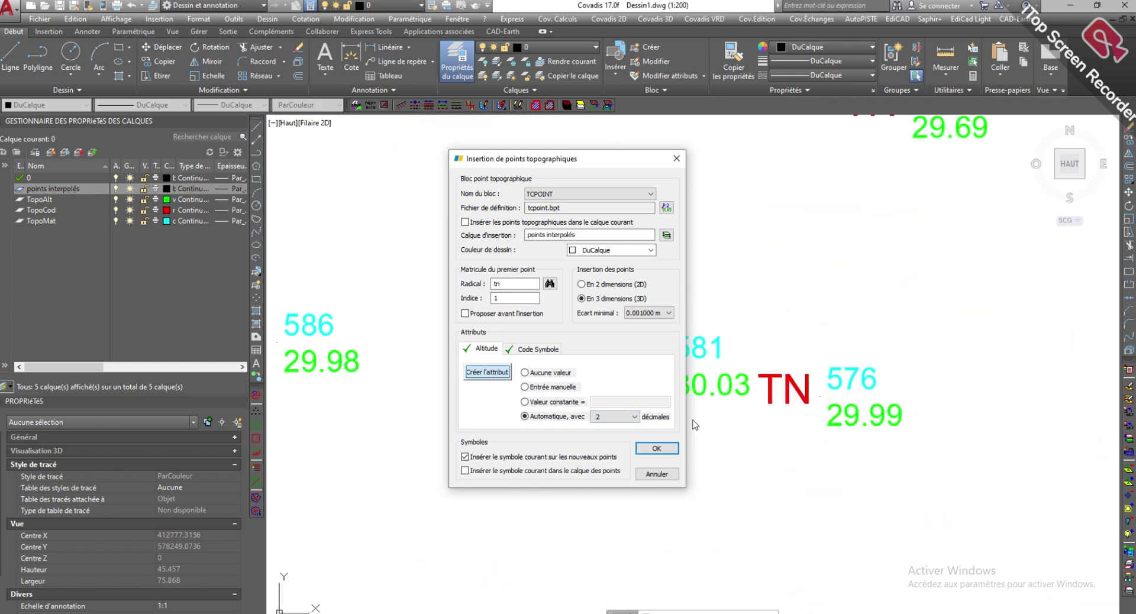
{"action": "left_click", "coordinate": [534, 349]}
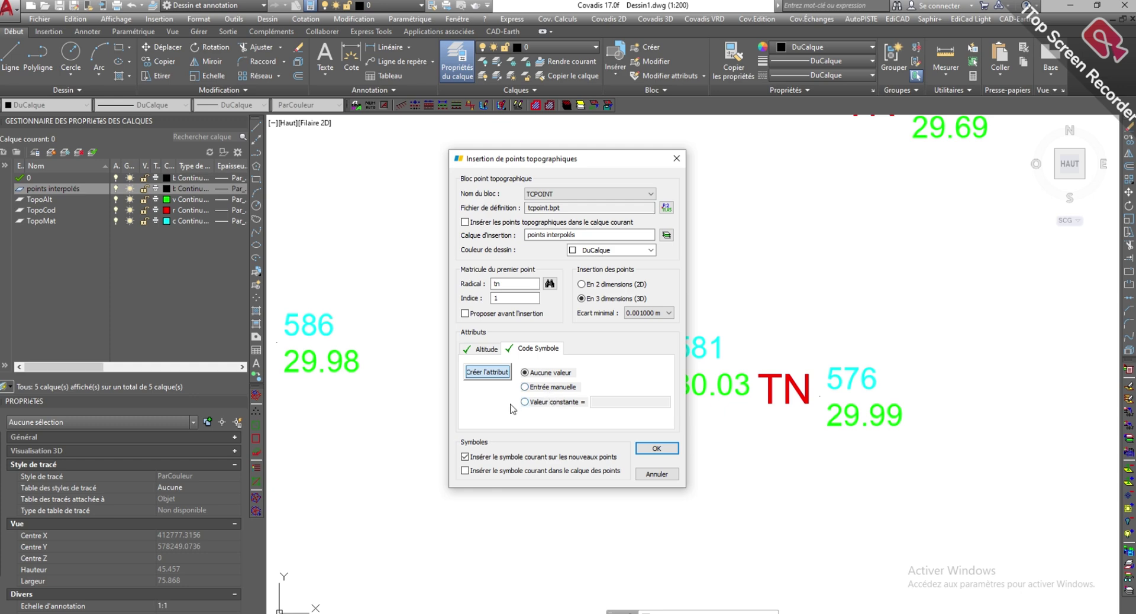
{"action": "left_click", "coordinate": [481, 350]}
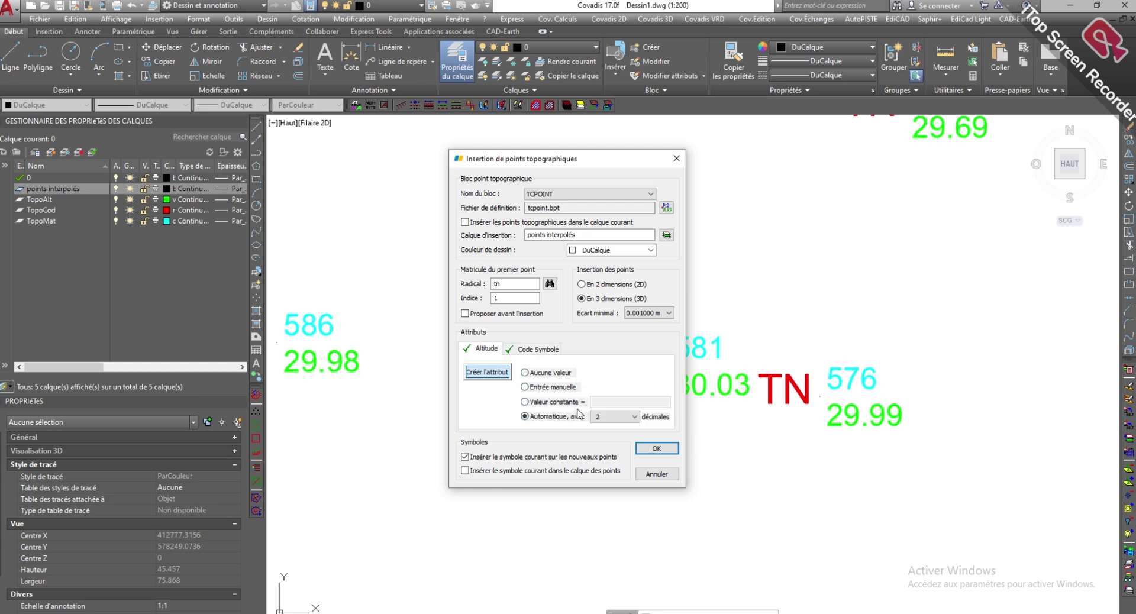
{"action": "left_click", "coordinate": [635, 418]}
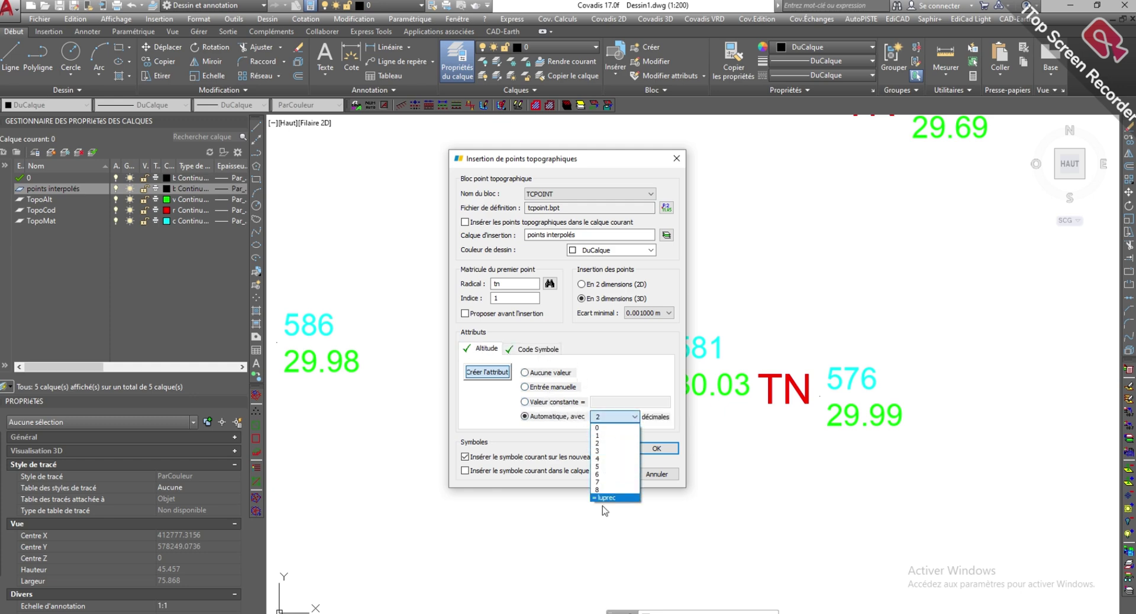
{"action": "left_click", "coordinate": [597, 443]}
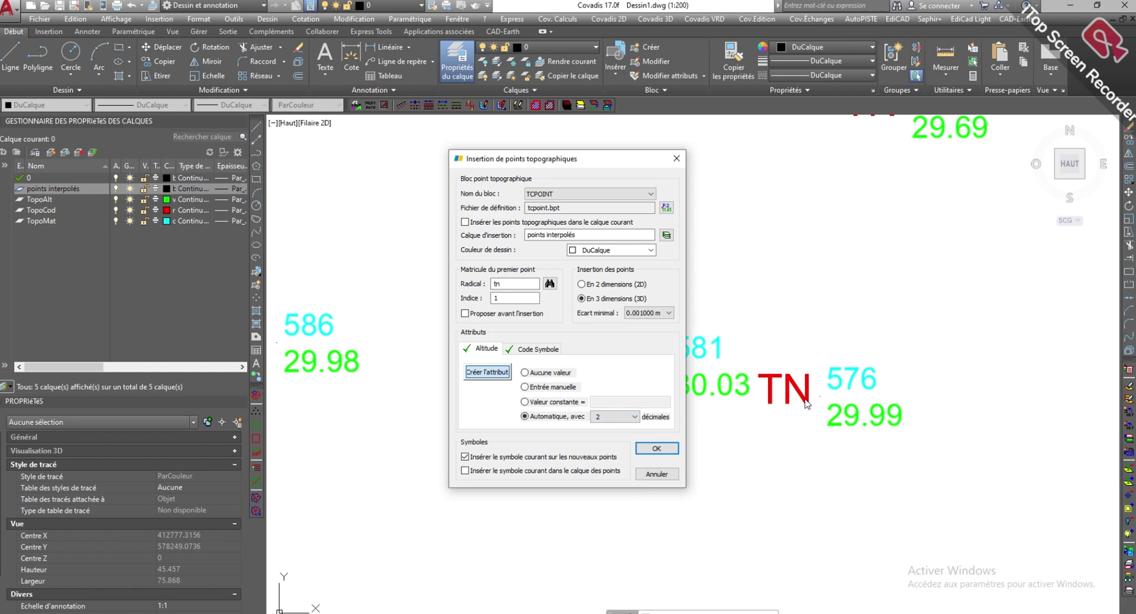
{"action": "left_click", "coordinate": [657, 450]}
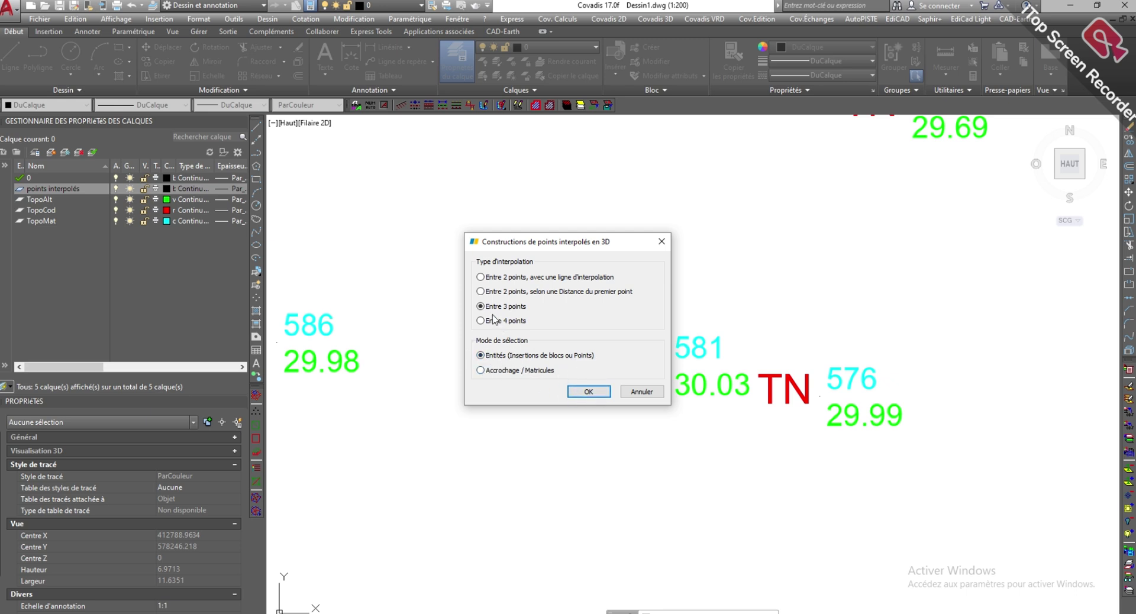
{"action": "left_click", "coordinate": [588, 392]}
Step: Interpolate point tn.1 from survey points 601, 599 and 602, then end the command
{"action": "scroll", "coordinate": [627, 331], "scroll_direction": "down", "scroll_amount": 5}
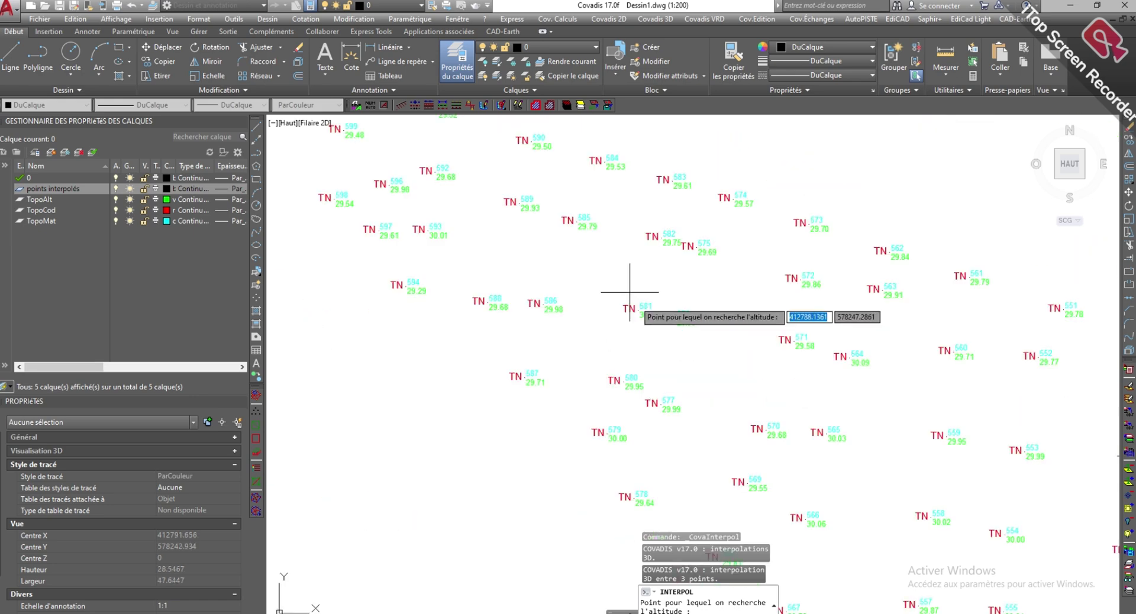
{"action": "scroll", "coordinate": [477, 323], "scroll_direction": "down", "scroll_amount": 3}
{"action": "scroll", "coordinate": [469, 261], "scroll_direction": "up", "scroll_amount": 3}
{"action": "scroll", "coordinate": [560, 307], "scroll_direction": "up", "scroll_amount": 2}
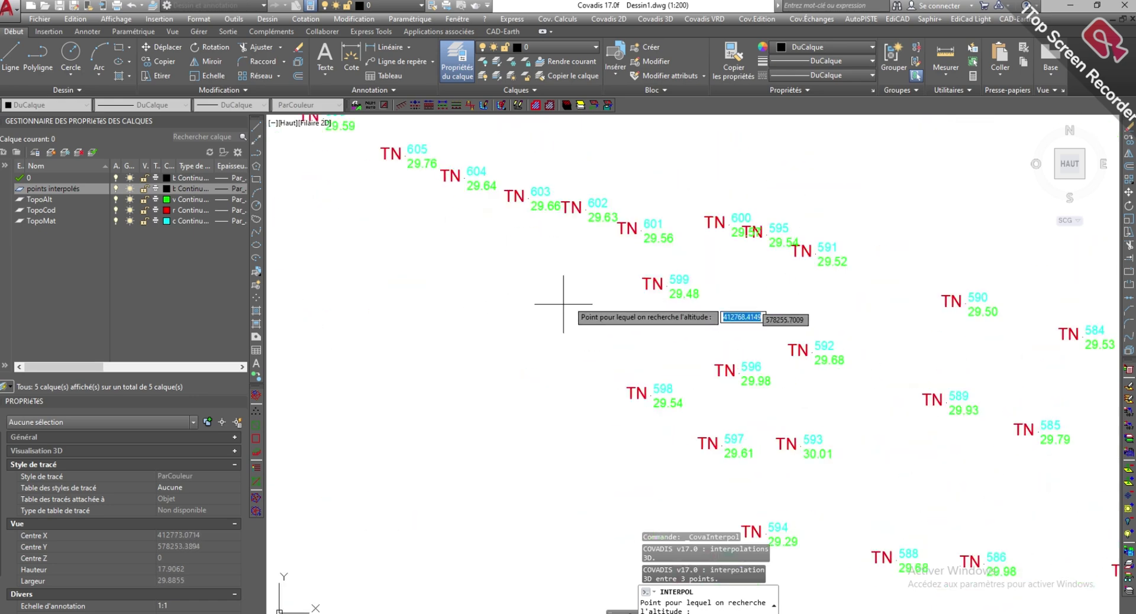
{"action": "scroll", "coordinate": [595, 268], "scroll_direction": "up", "scroll_amount": 2}
{"action": "left_click", "coordinate": [595, 268]}
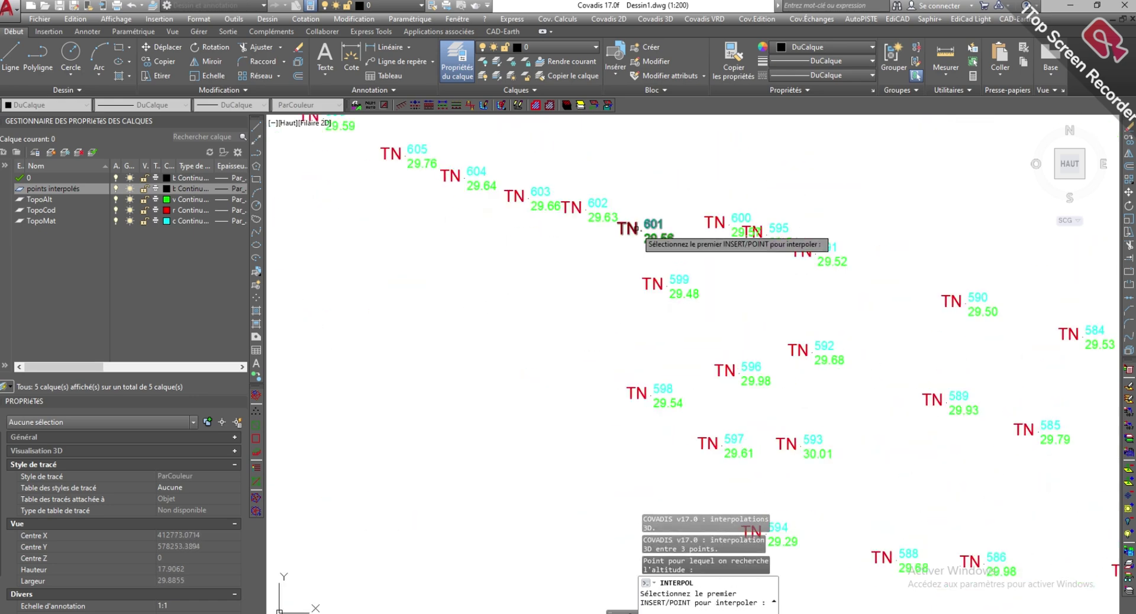
{"action": "left_click", "coordinate": [628, 228]}
{"action": "left_click", "coordinate": [658, 278]}
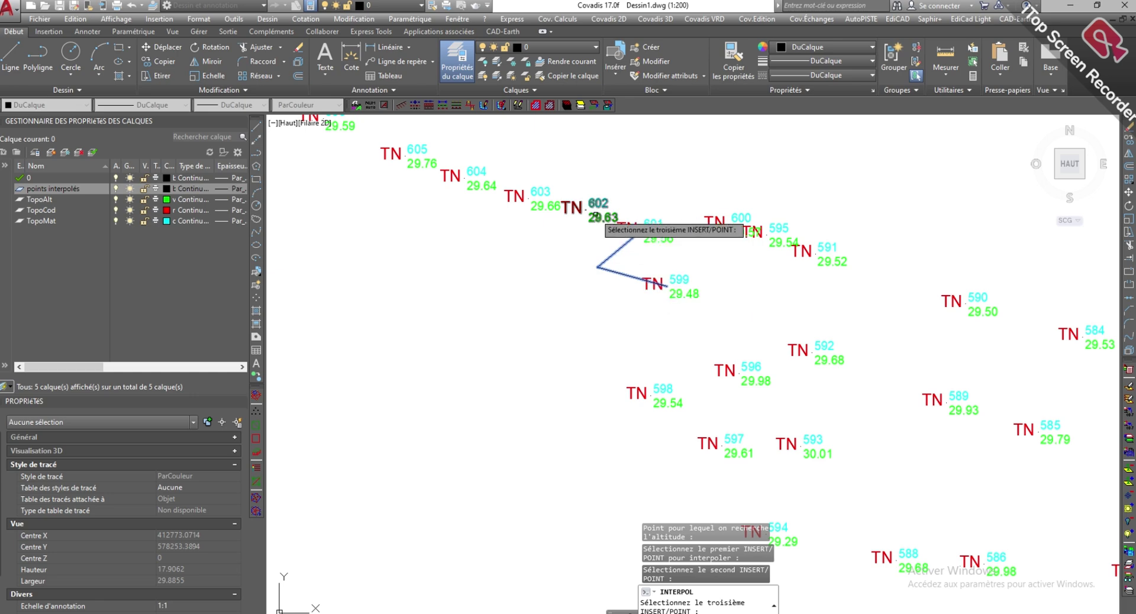
{"action": "left_click", "coordinate": [566, 208]}
{"action": "scroll", "coordinate": [603, 263], "scroll_direction": "up", "scroll_amount": 5}
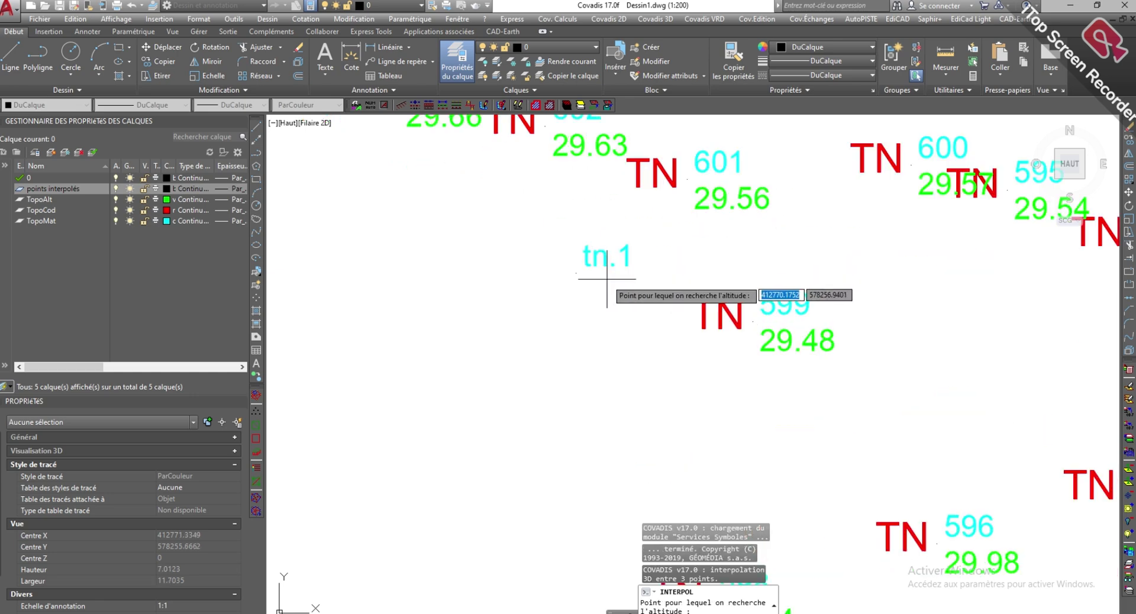
{"action": "scroll", "coordinate": [627, 319], "scroll_direction": "down", "scroll_amount": 3}
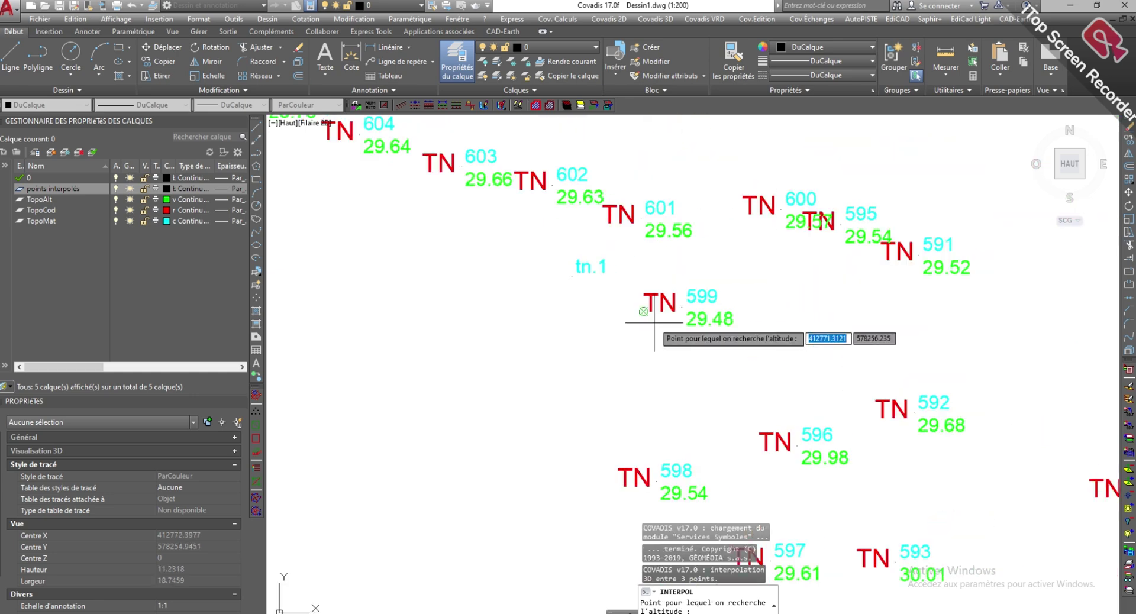
{"action": "key", "text": "Return"}
{"action": "key", "text": "Escape"}
{"action": "scroll", "coordinate": [591, 278], "scroll_direction": "up", "scroll_amount": 2}
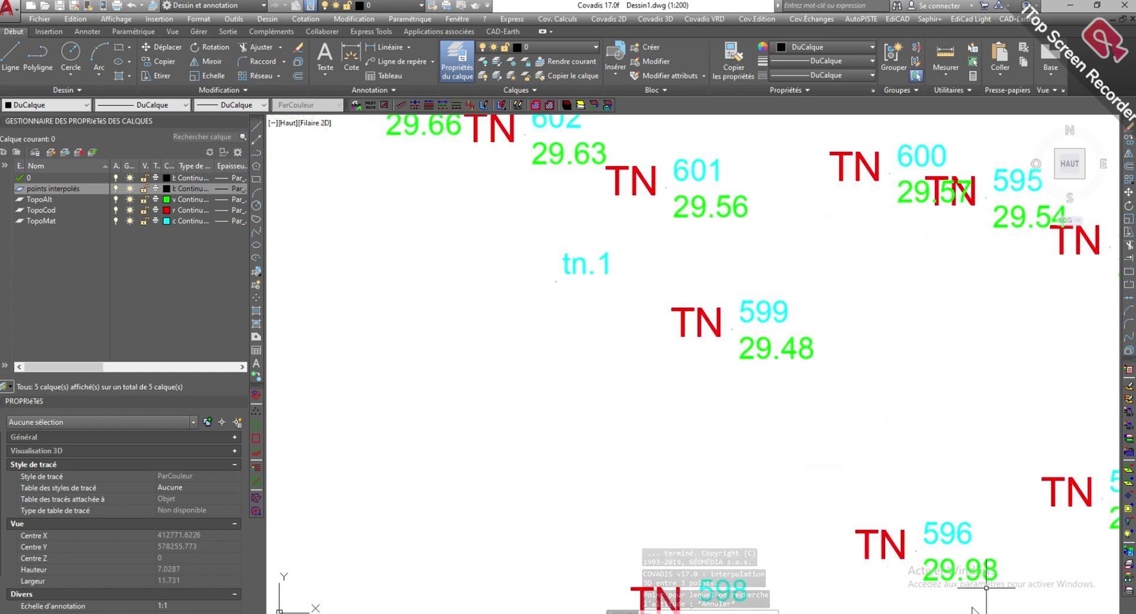
{"action": "scroll", "coordinate": [574, 282], "scroll_direction": "down", "scroll_amount": 2}
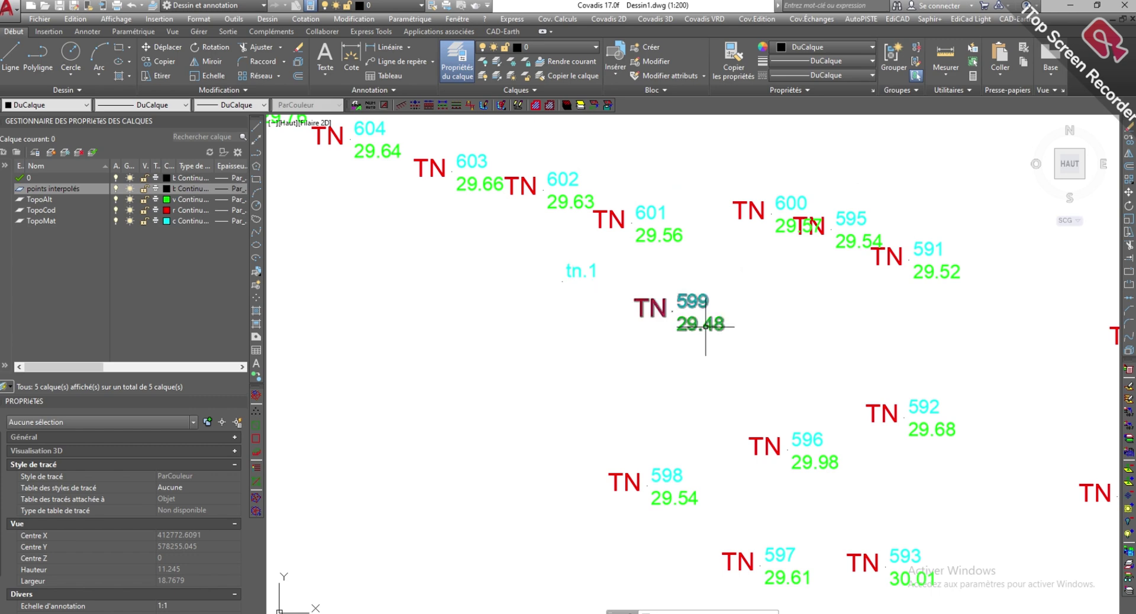
{"action": "scroll", "coordinate": [677, 329], "scroll_direction": "up", "scroll_amount": 2}
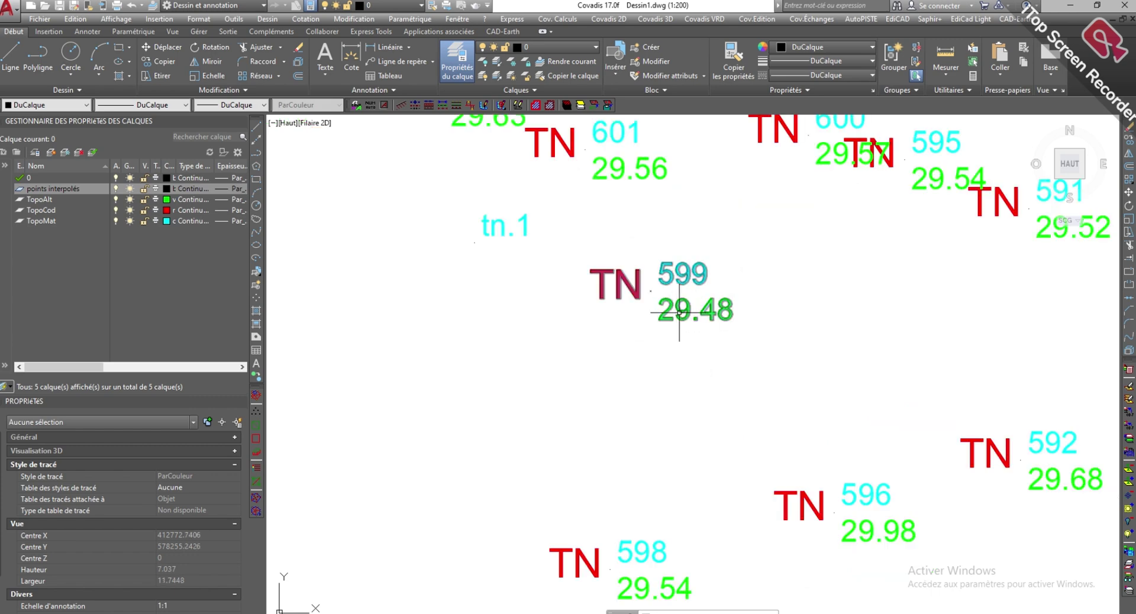
{"action": "left_click", "coordinate": [691, 307]}
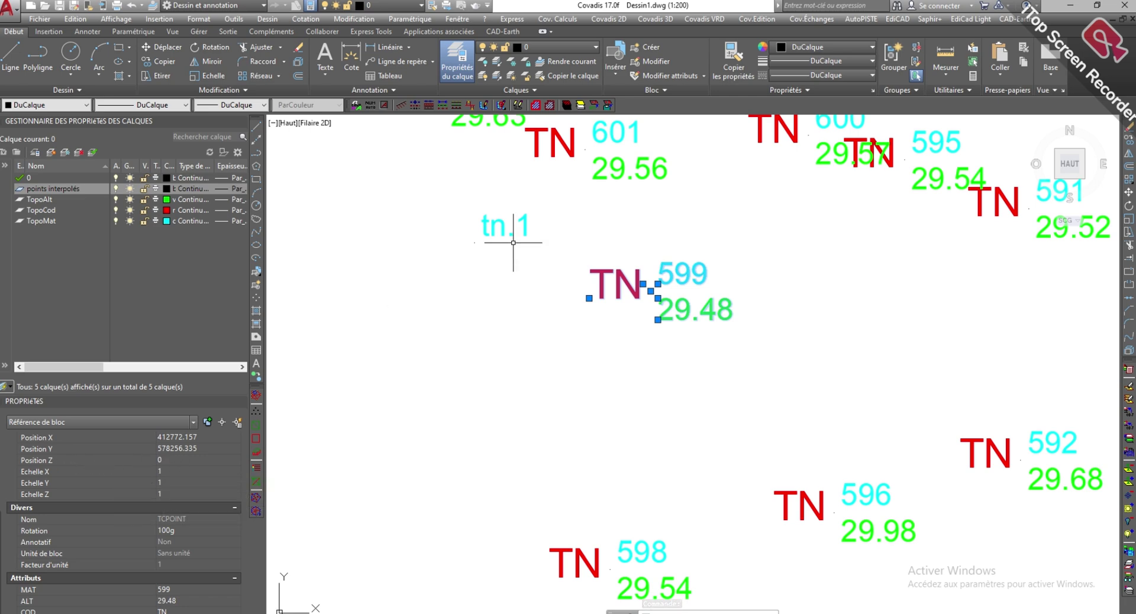
{"action": "scroll", "coordinate": [173, 448], "scroll_direction": "down", "scroll_amount": 1}
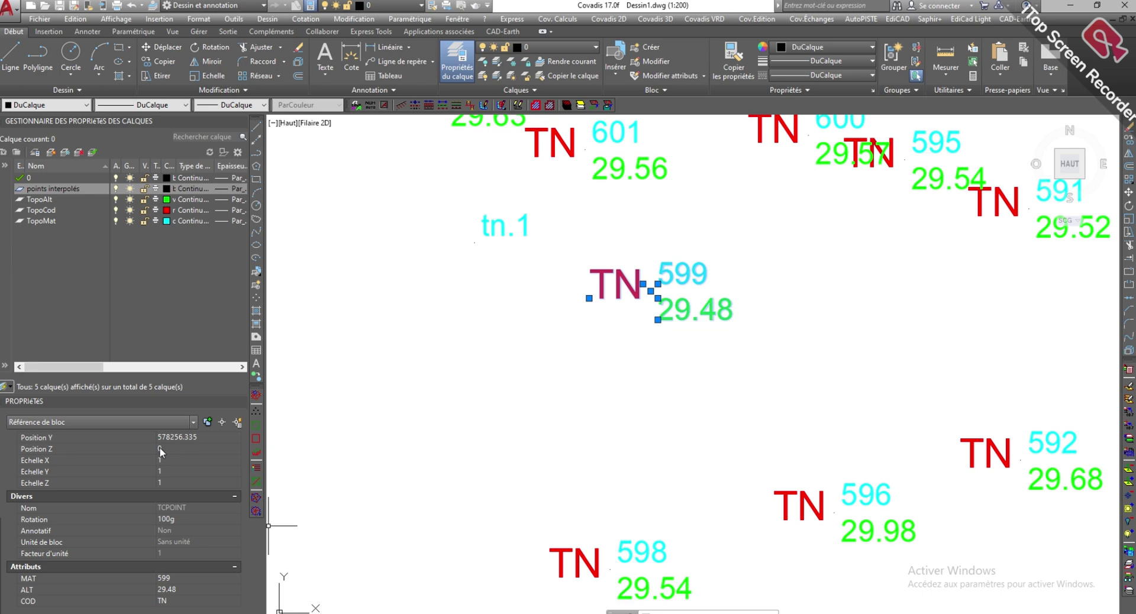
{"action": "scroll", "coordinate": [179, 450], "scroll_direction": "up", "scroll_amount": 2}
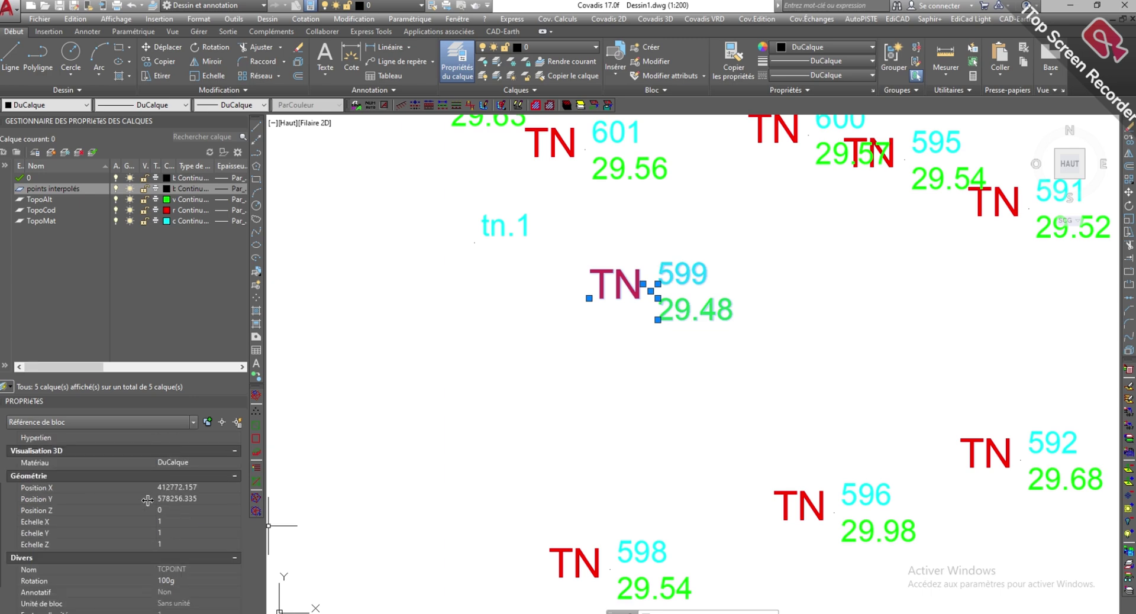
{"action": "key", "text": "Escape"}
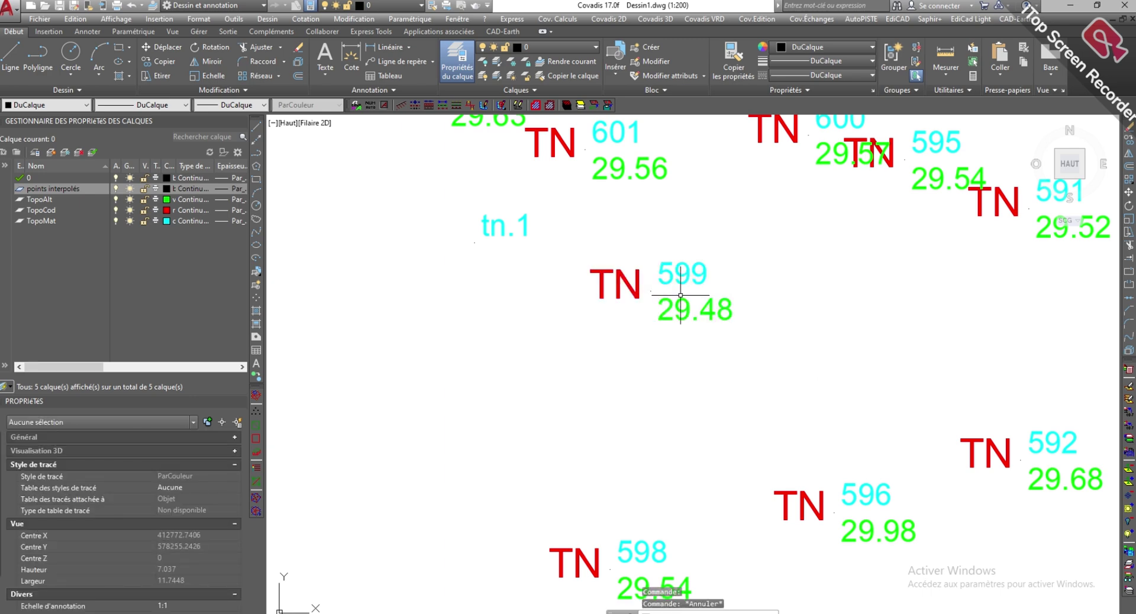
Step: Run Attribut ALT => Z point on all drawing points, updating 638 point elevations
{"action": "left_click", "coordinate": [758, 19]}
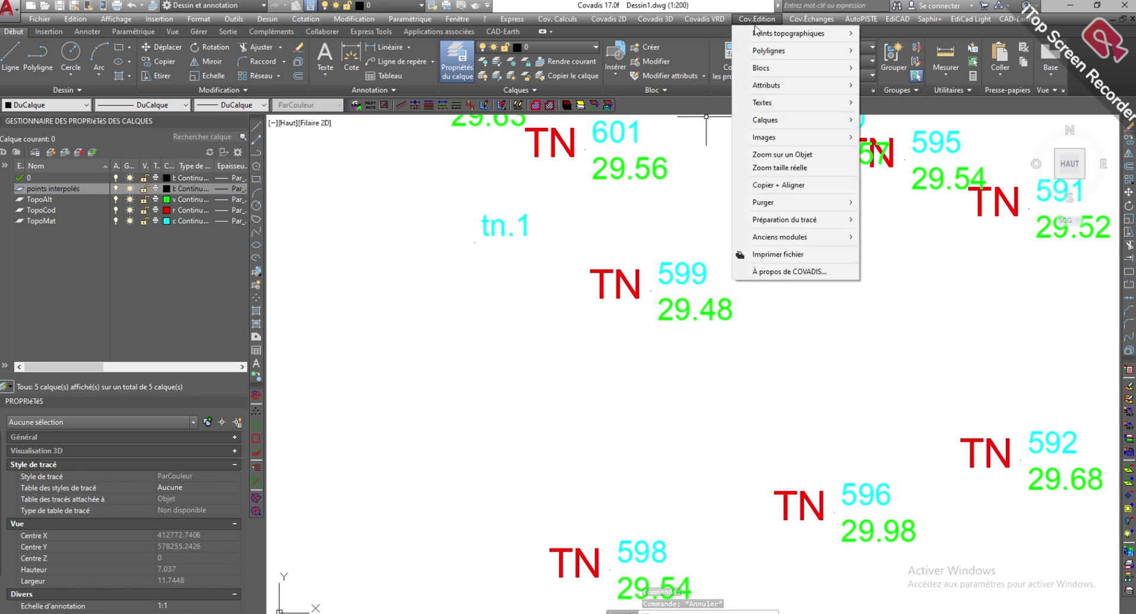
{"action": "mouse_move", "coordinate": [788, 34]}
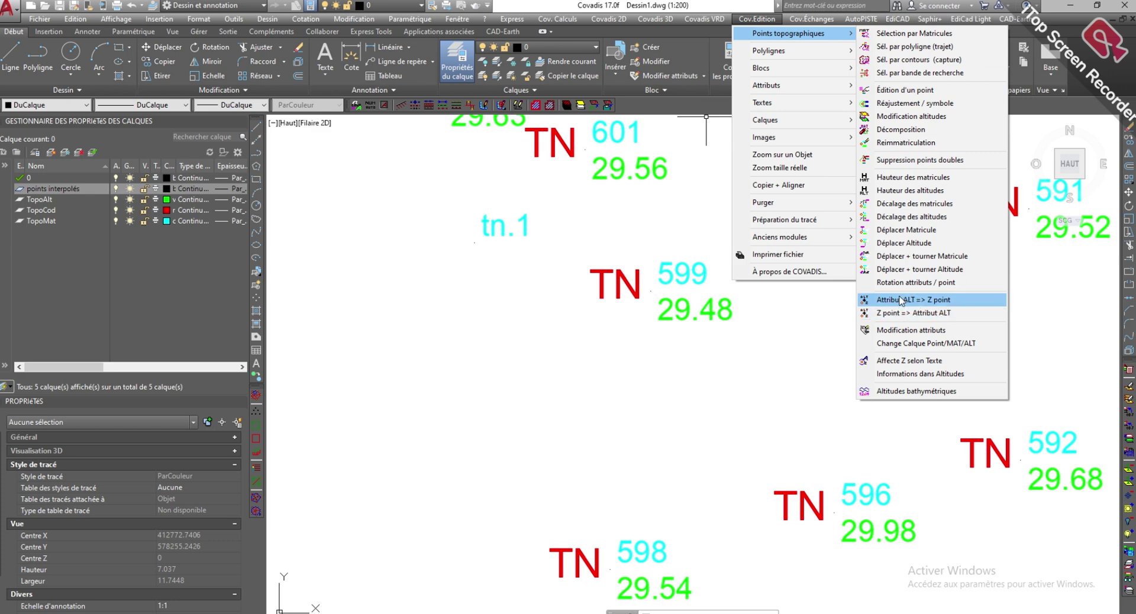
{"action": "left_click", "coordinate": [898, 301]}
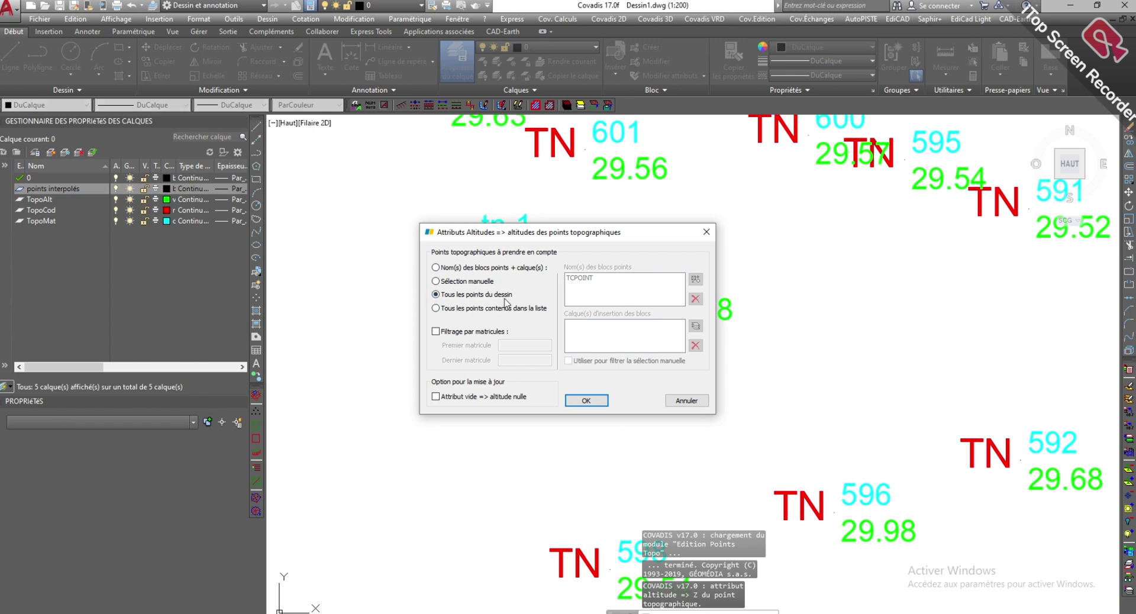
{"action": "left_click", "coordinate": [586, 402]}
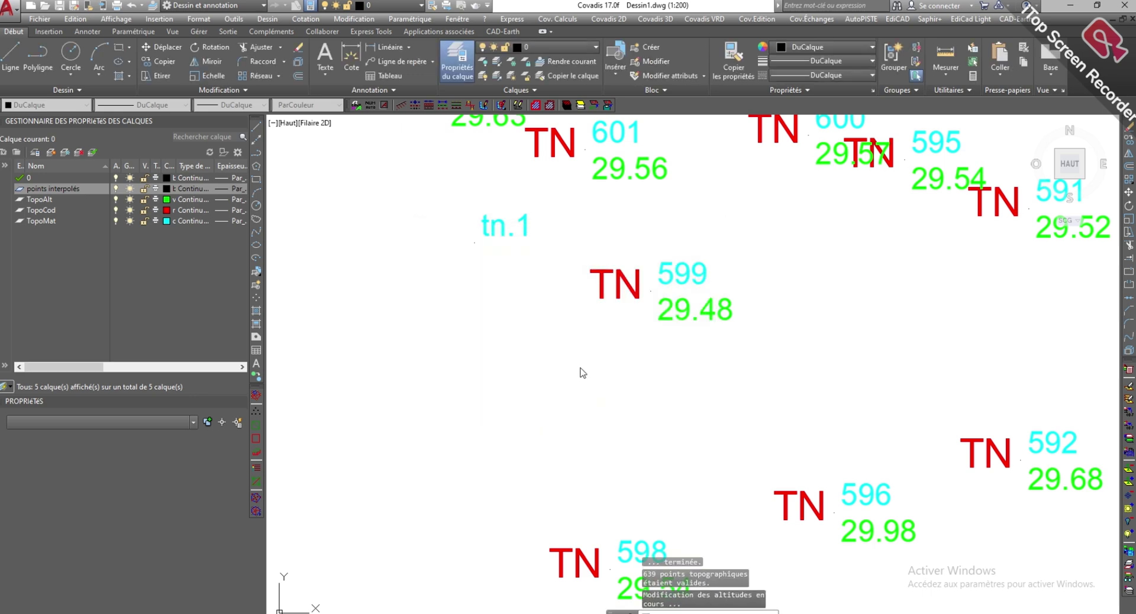
{"action": "scroll", "coordinate": [649, 278], "scroll_direction": "down", "scroll_amount": 4}
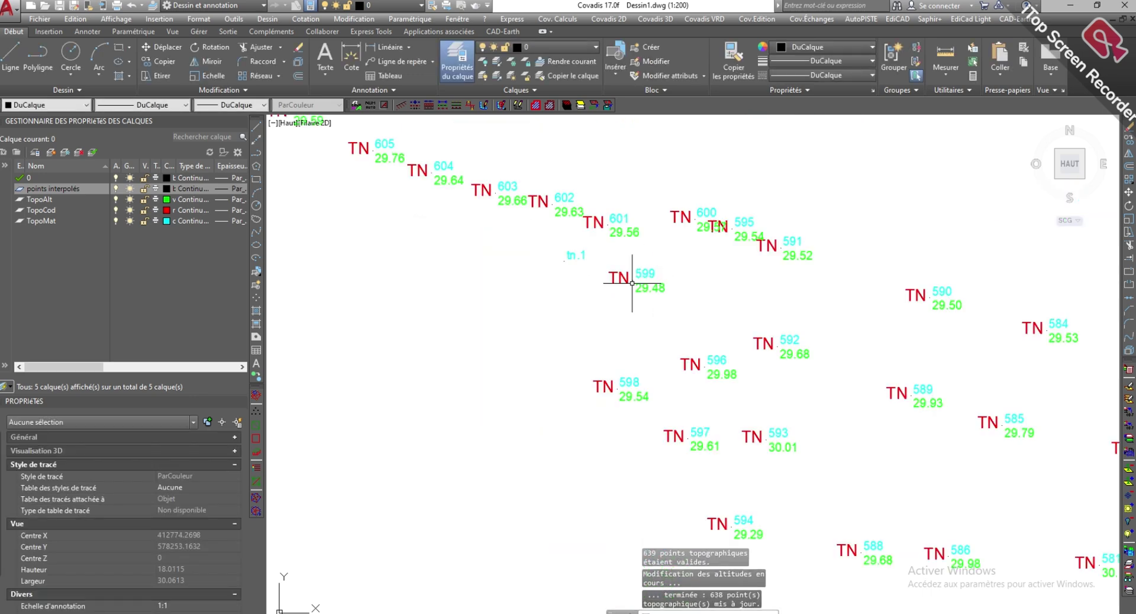
{"action": "left_click", "coordinate": [631, 282]}
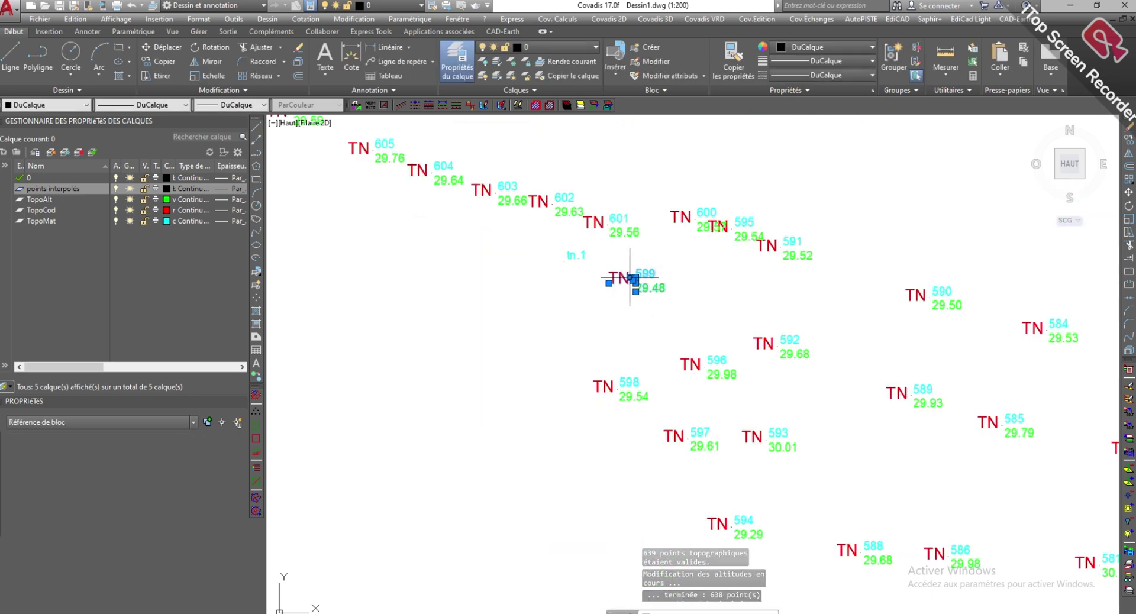
{"action": "scroll", "coordinate": [215, 510], "scroll_direction": "down", "scroll_amount": 3}
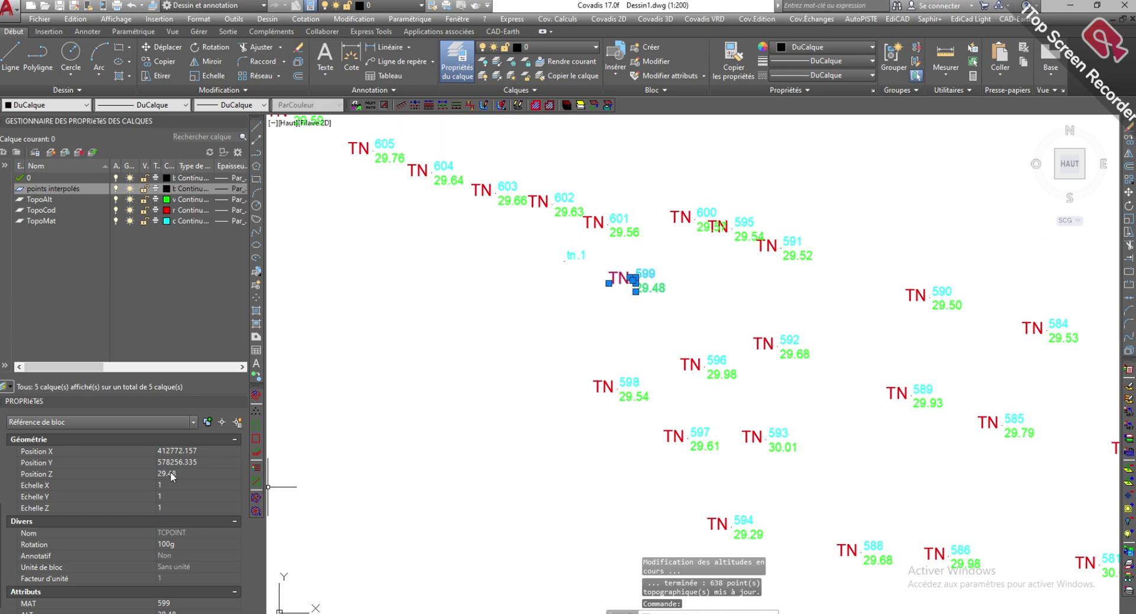
{"action": "scroll", "coordinate": [171, 497], "scroll_direction": "down", "scroll_amount": 2}
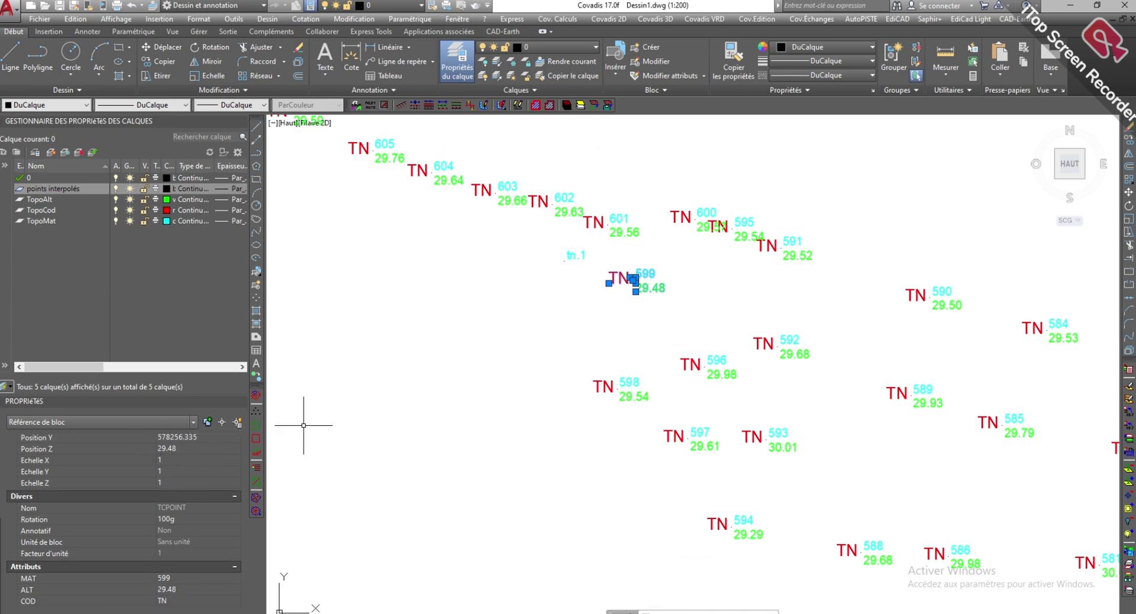
{"action": "scroll", "coordinate": [652, 298], "scroll_direction": "up", "scroll_amount": 5}
{"action": "key", "text": "Escape"}
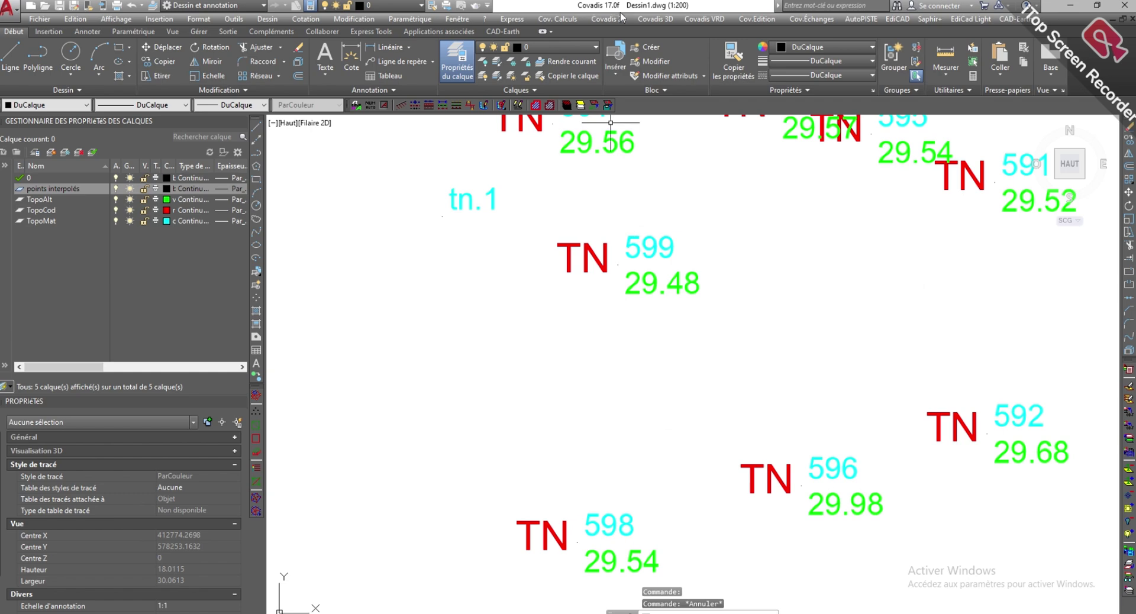
Step: Restart the 3D interpolation and accept the point settings, now numbering from tn index 2
{"action": "left_click", "coordinate": [668, 20]}
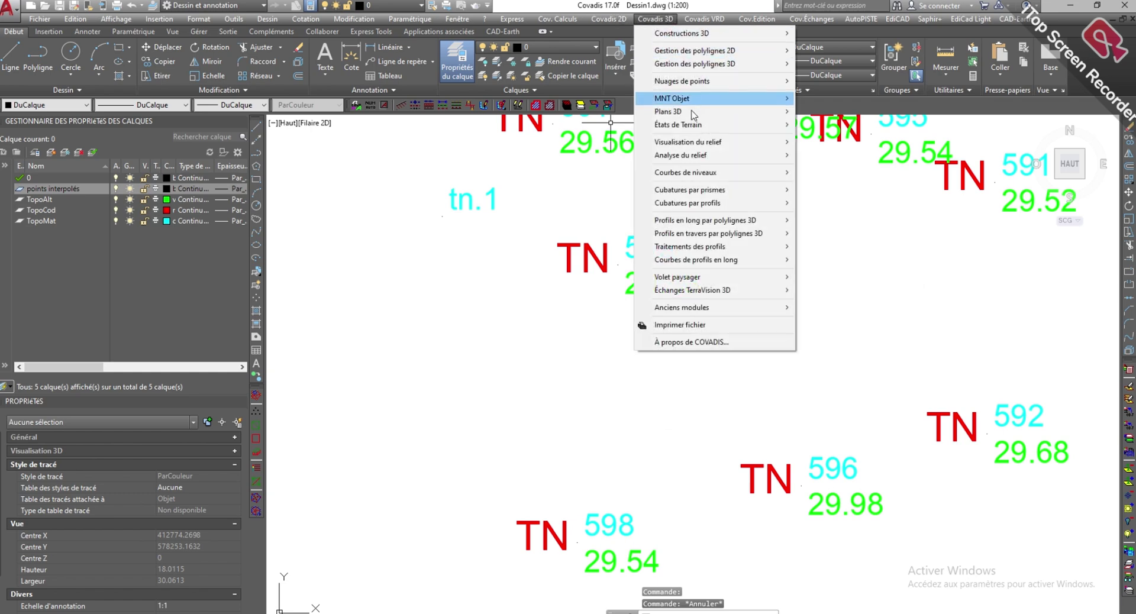
{"action": "mouse_move", "coordinate": [681, 33]}
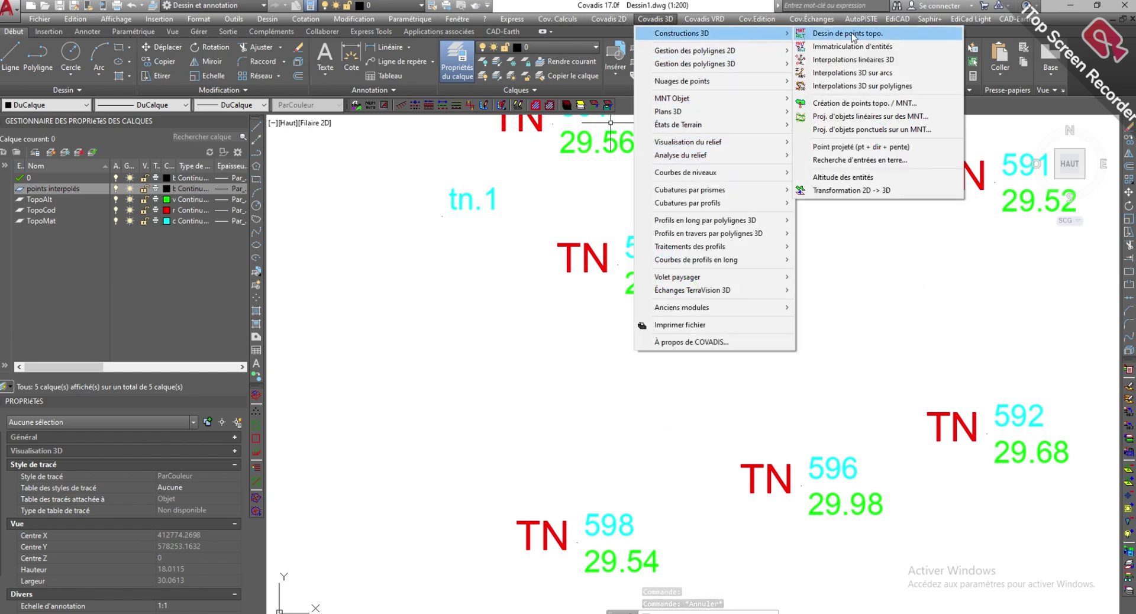
{"action": "left_click", "coordinate": [851, 62]}
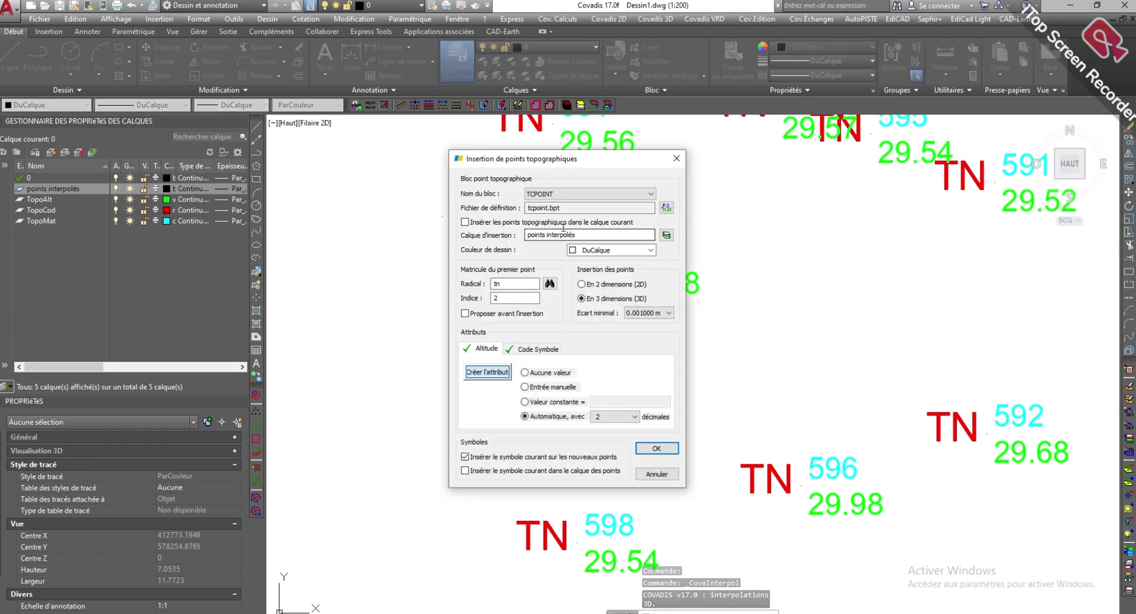
{"action": "left_click", "coordinate": [656, 450]}
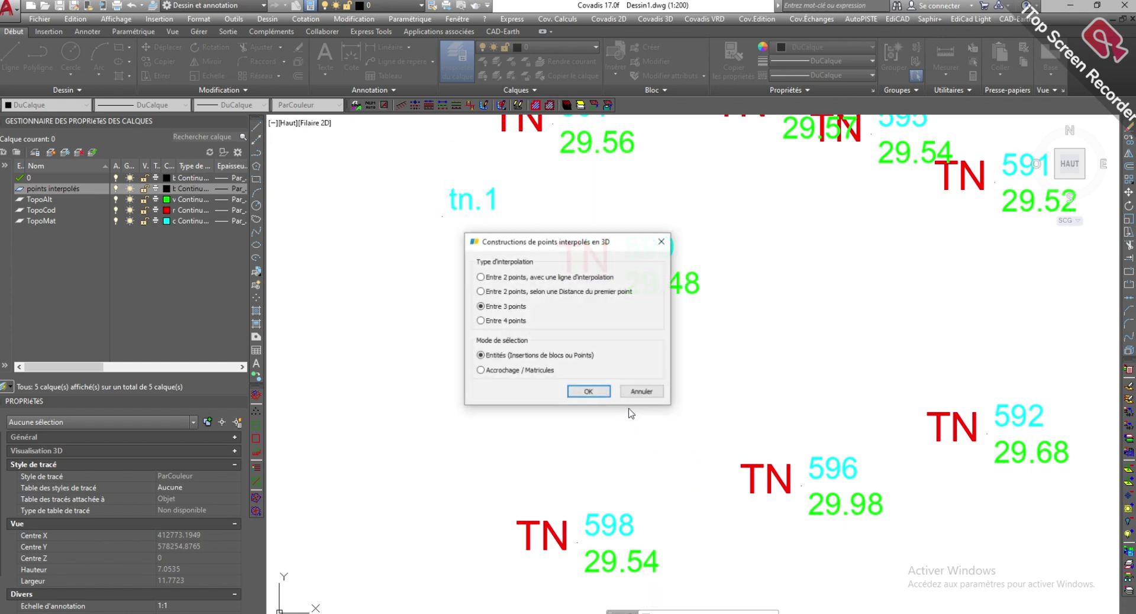
Step: Interpolate tn.2 (29.27) between 3 points: survey points 599, 596 and 598
{"action": "left_click", "coordinate": [584, 393]}
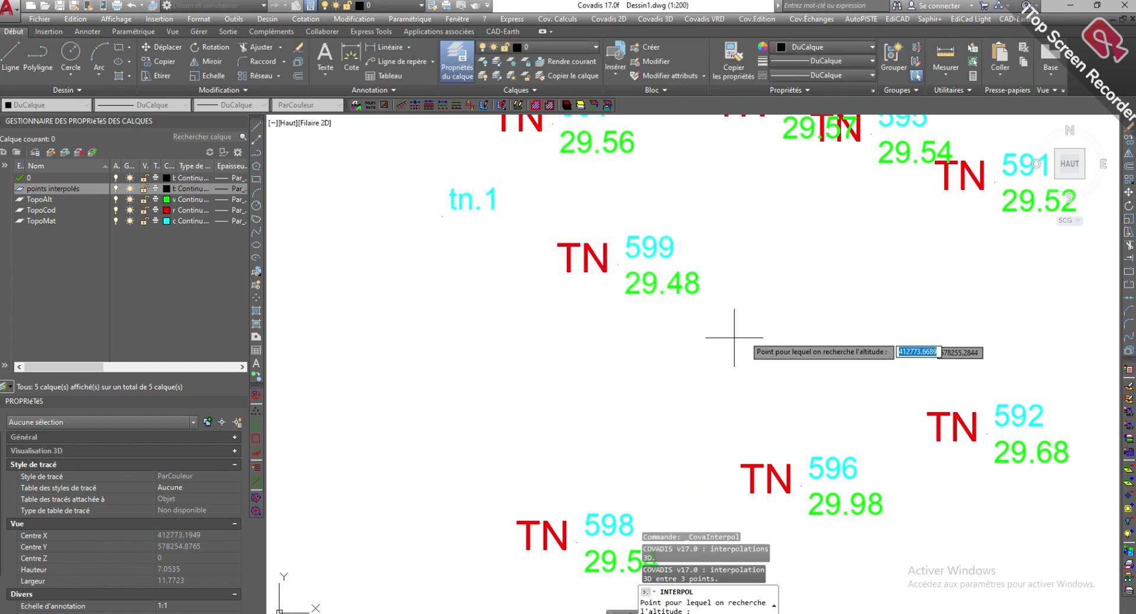
{"action": "scroll", "coordinate": [680, 373], "scroll_direction": "down", "scroll_amount": 3}
{"action": "scroll", "coordinate": [664, 380], "scroll_direction": "up", "scroll_amount": 2}
{"action": "left_click", "coordinate": [654, 344]}
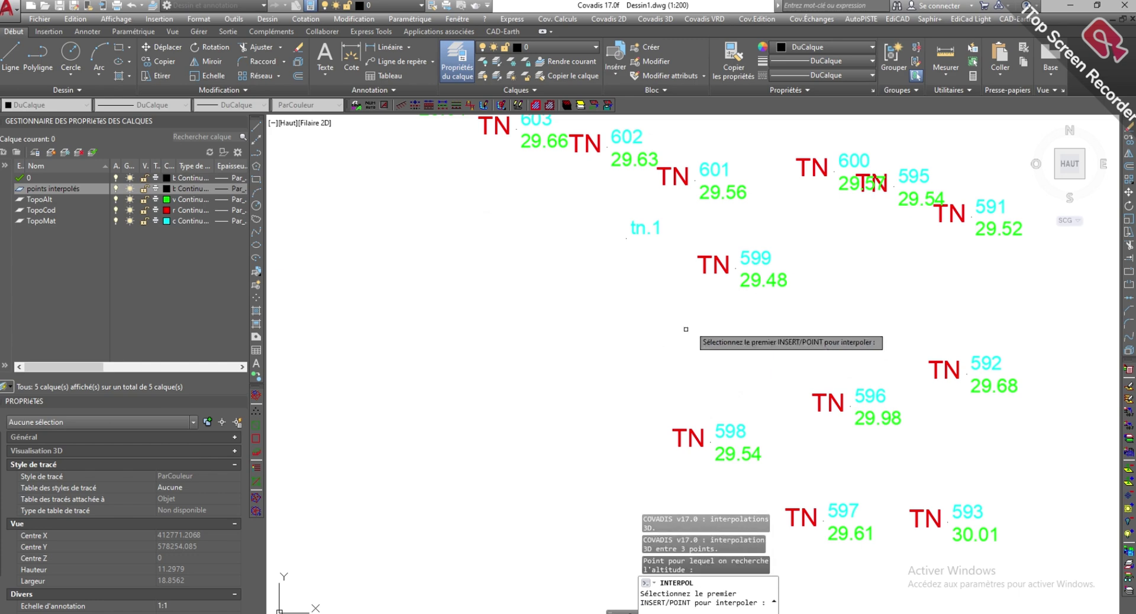
{"action": "left_click", "coordinate": [722, 269]}
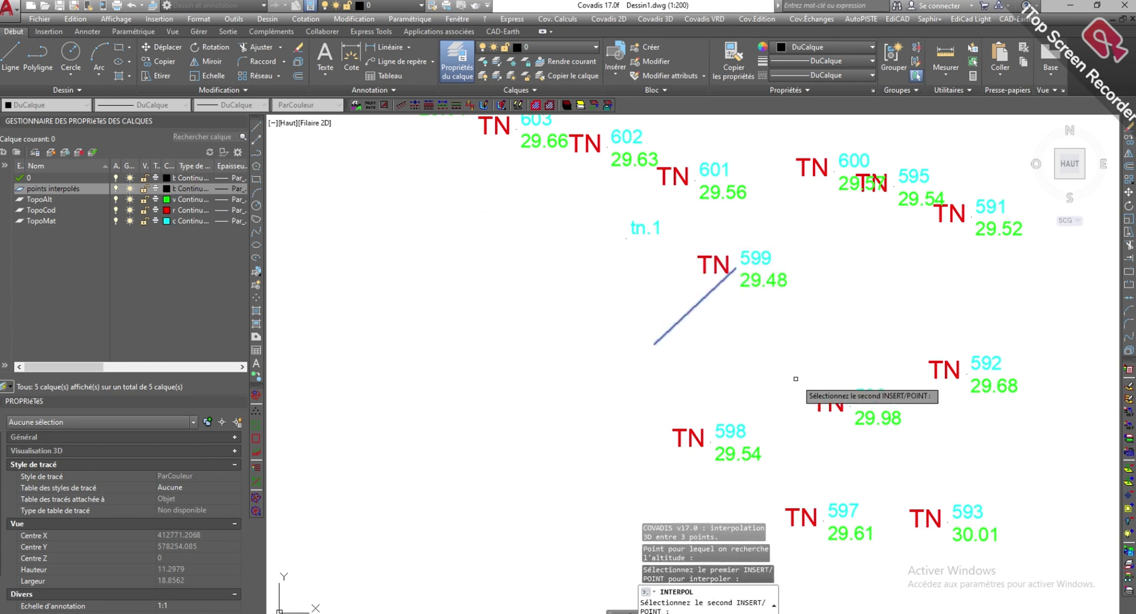
{"action": "left_click", "coordinate": [817, 401]}
{"action": "left_click", "coordinate": [707, 438]}
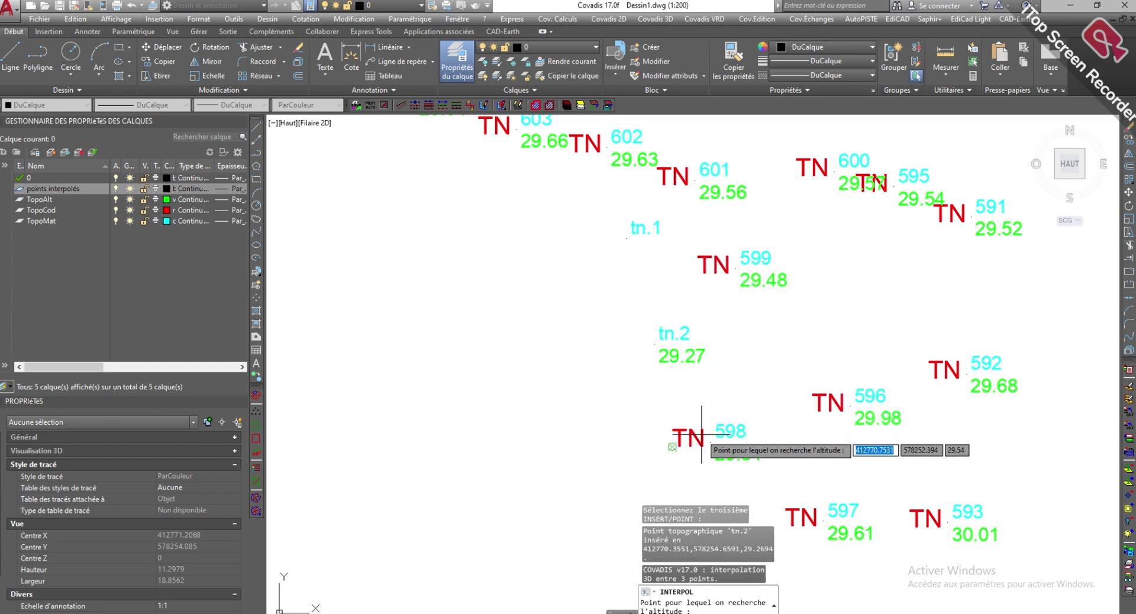
{"action": "scroll", "coordinate": [671, 380], "scroll_direction": "up", "scroll_amount": 2}
{"action": "scroll", "coordinate": [670, 381], "scroll_direction": "down", "scroll_amount": 3}
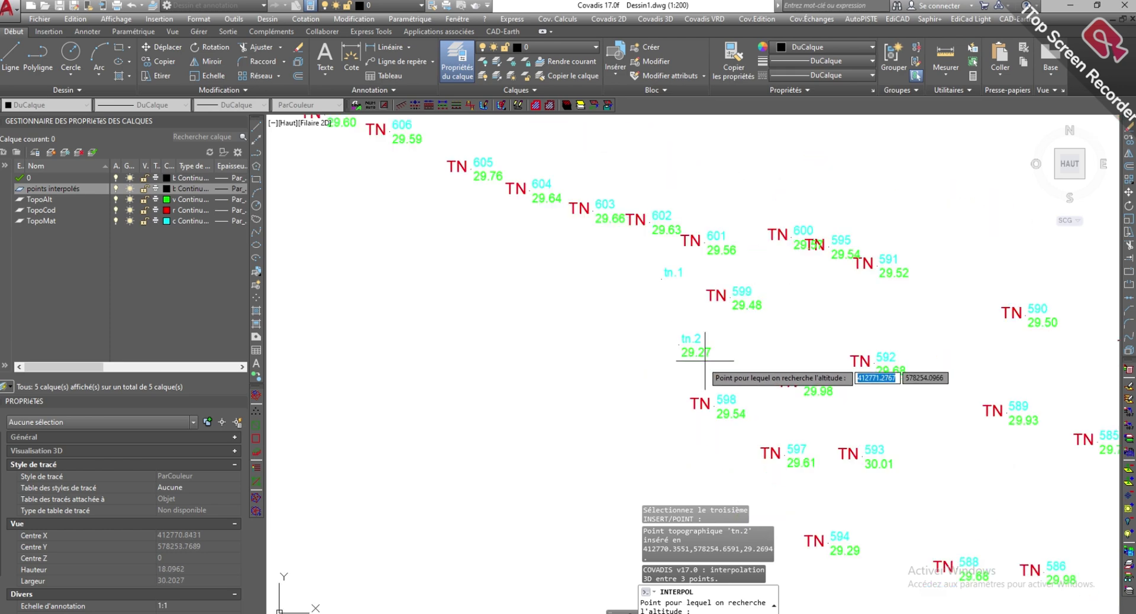
Step: Interpolate tn.3 (29.70) from tn.2 and survey points 598 and 597
{"action": "left_click", "coordinate": [625, 381]}
{"action": "left_click", "coordinate": [680, 345]}
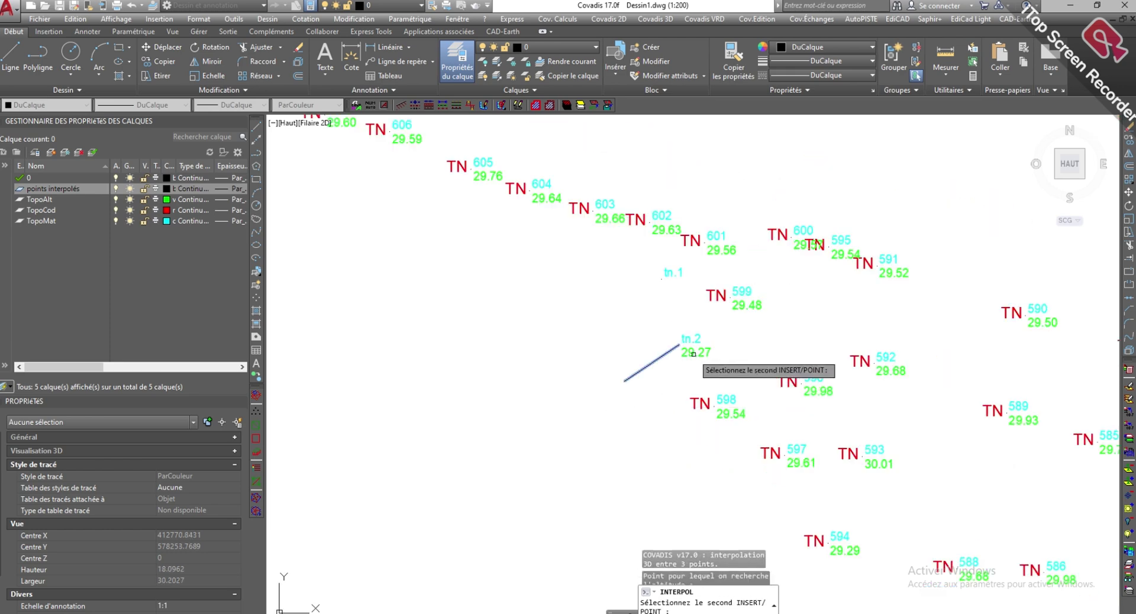
{"action": "left_click", "coordinate": [701, 403]}
{"action": "left_click", "coordinate": [763, 451]}
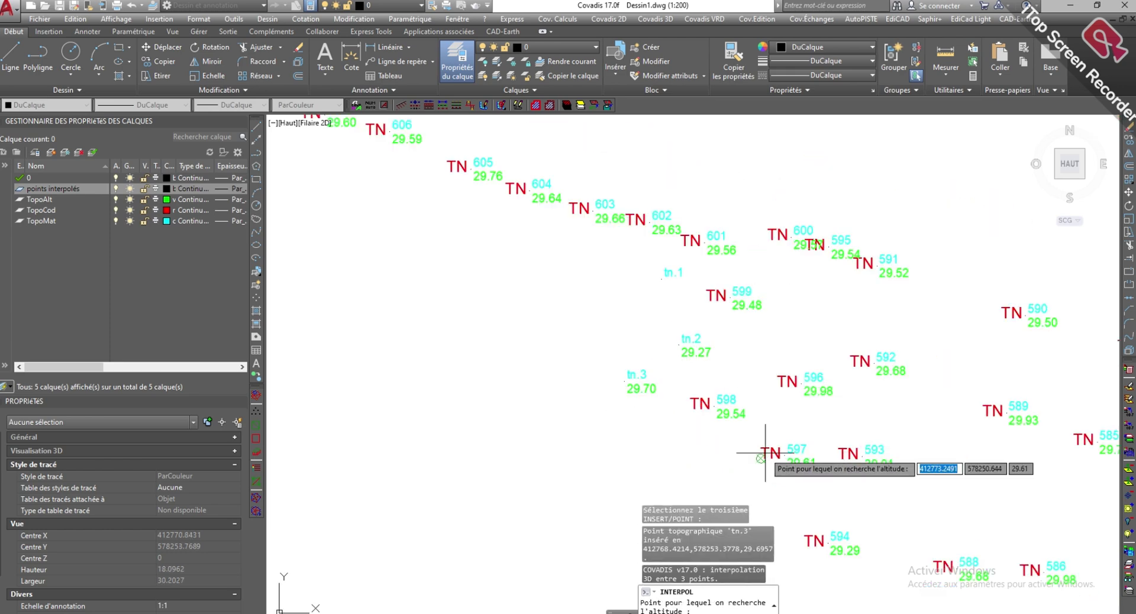
{"action": "scroll", "coordinate": [644, 403], "scroll_direction": "up", "scroll_amount": 3}
{"action": "scroll", "coordinate": [644, 402], "scroll_direction": "down", "scroll_amount": 4}
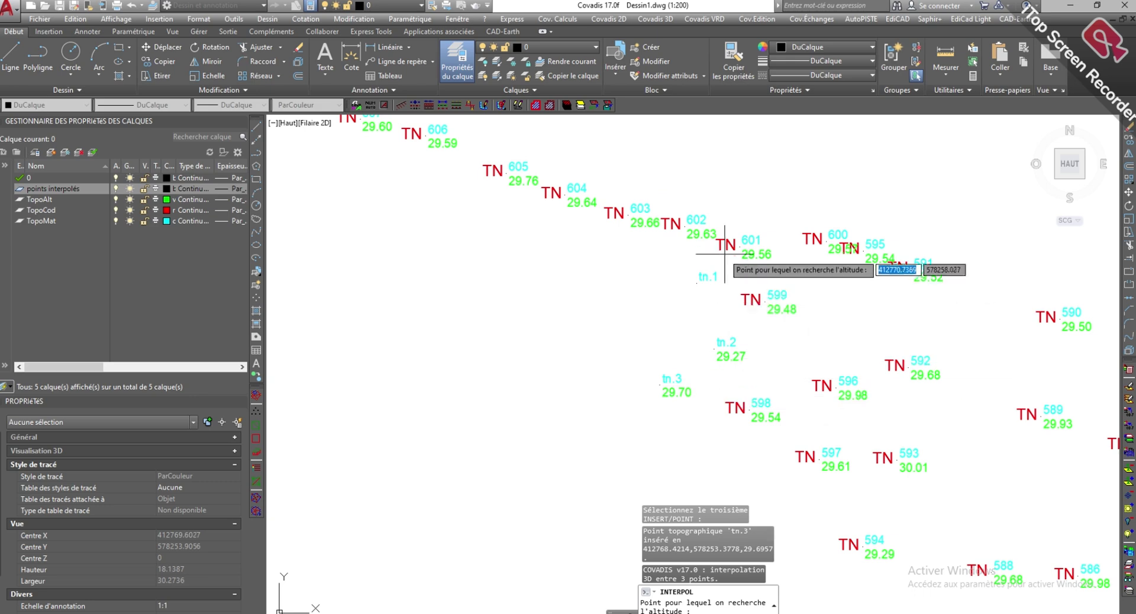
Step: Interpolate another point from 602, 601 and a third point, producing faulty tn.4 at -6.39
{"action": "left_click", "coordinate": [652, 277]}
{"action": "left_click", "coordinate": [684, 225]}
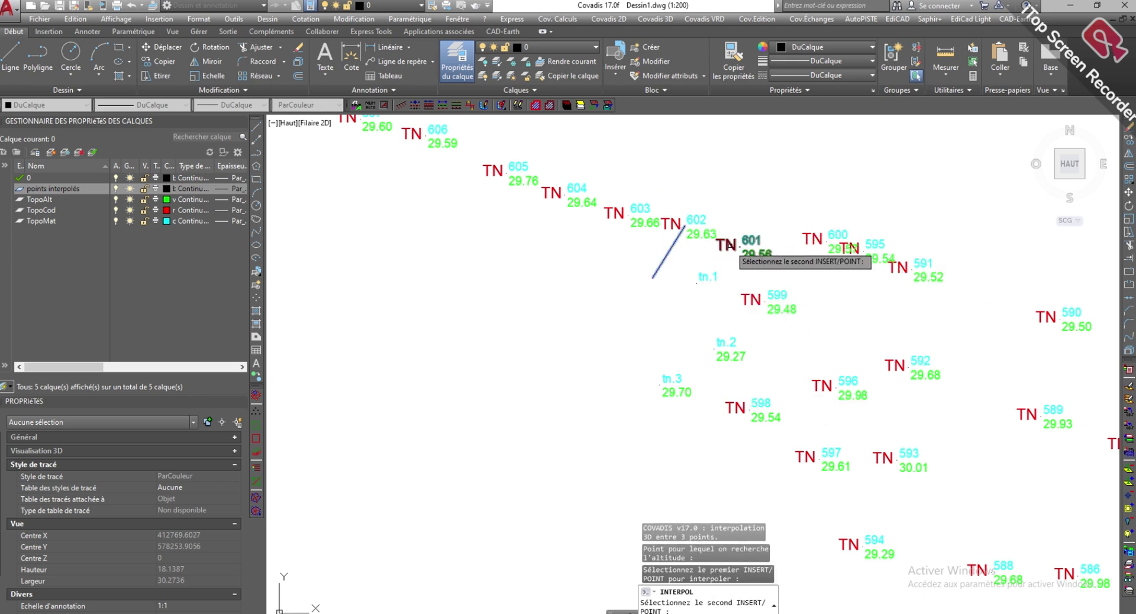
{"action": "left_click", "coordinate": [739, 247]}
{"action": "left_click", "coordinate": [742, 292]}
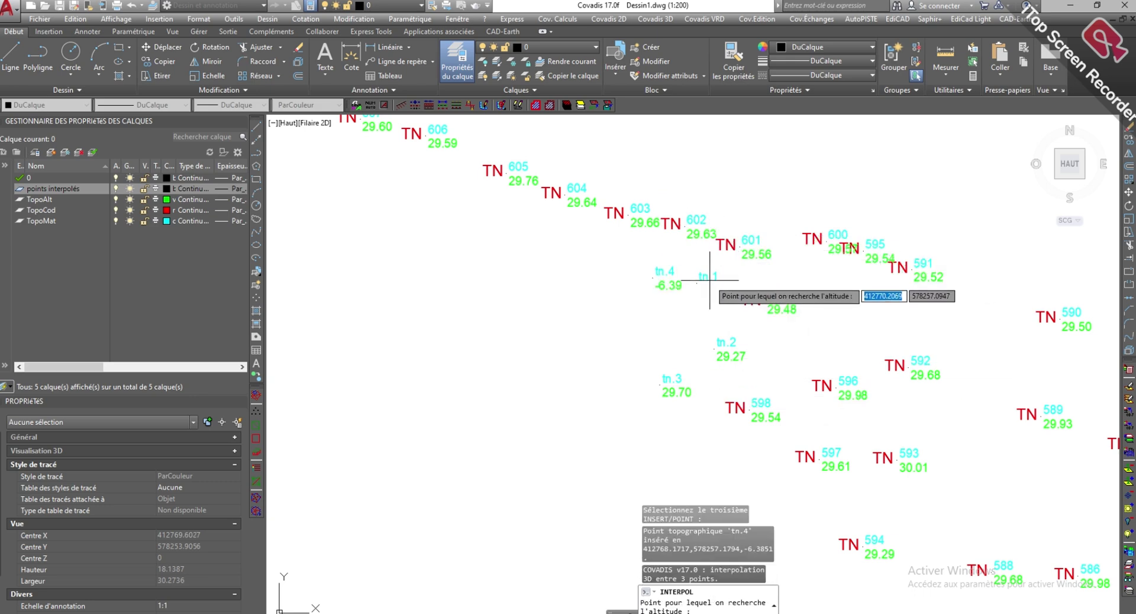
{"action": "scroll", "coordinate": [686, 290], "scroll_direction": "up", "scroll_amount": 2}
{"action": "scroll", "coordinate": [733, 307], "scroll_direction": "up", "scroll_amount": 2}
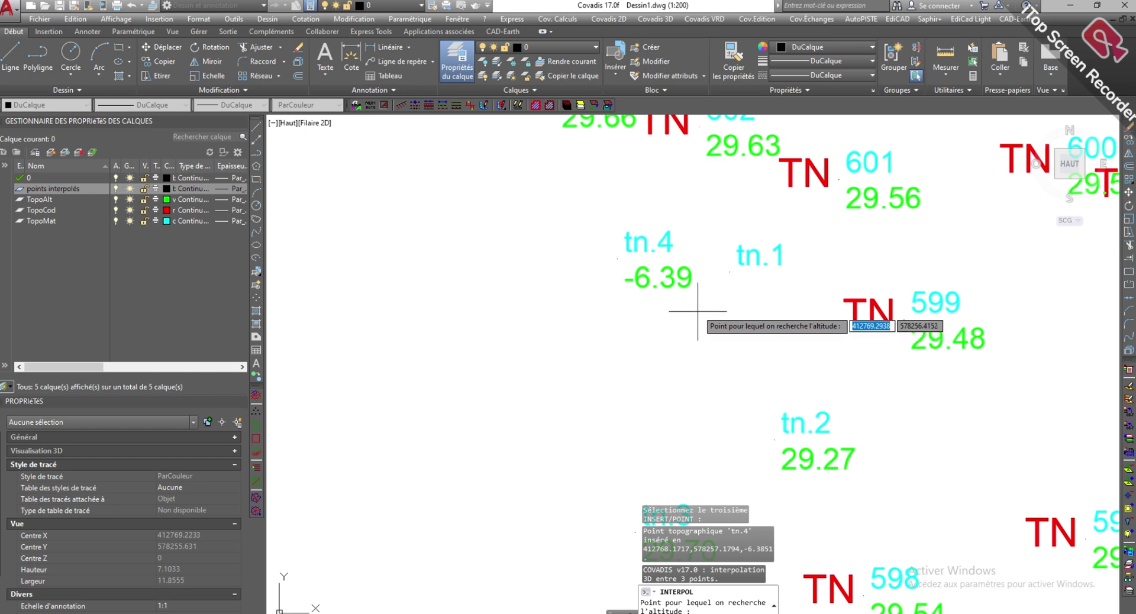
{"action": "scroll", "coordinate": [690, 302], "scroll_direction": "down", "scroll_amount": 2}
Step: Cancel the interpolation and delete the faulty tn.4 point at -6.39
{"action": "key", "text": "Escape"}
{"action": "key", "text": "Escape"}
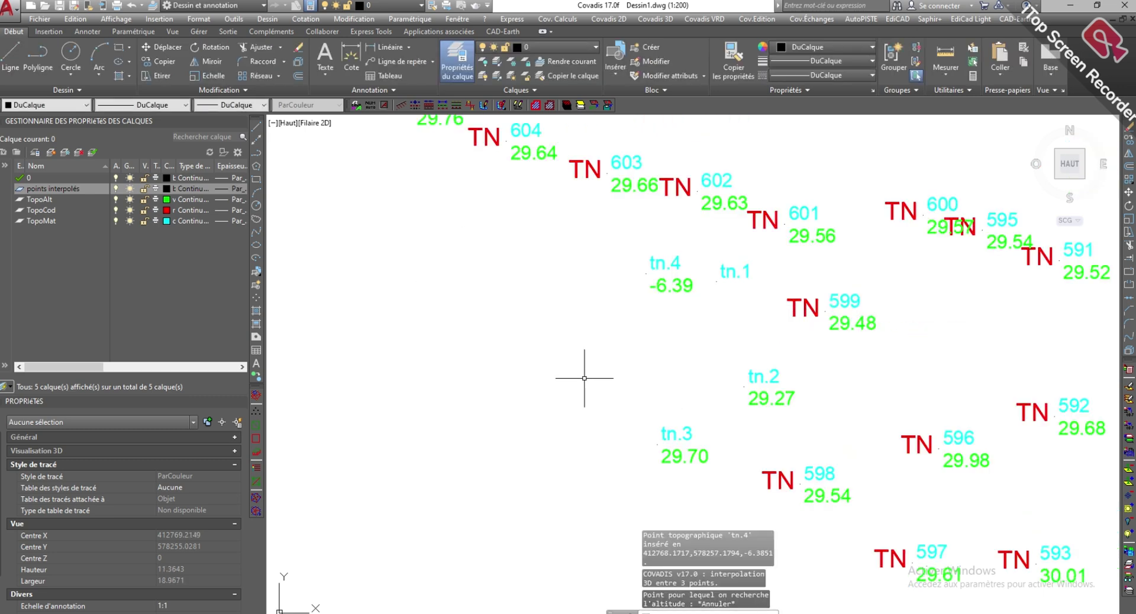
{"action": "left_click", "coordinate": [669, 296]}
{"action": "key", "text": "Delete"}
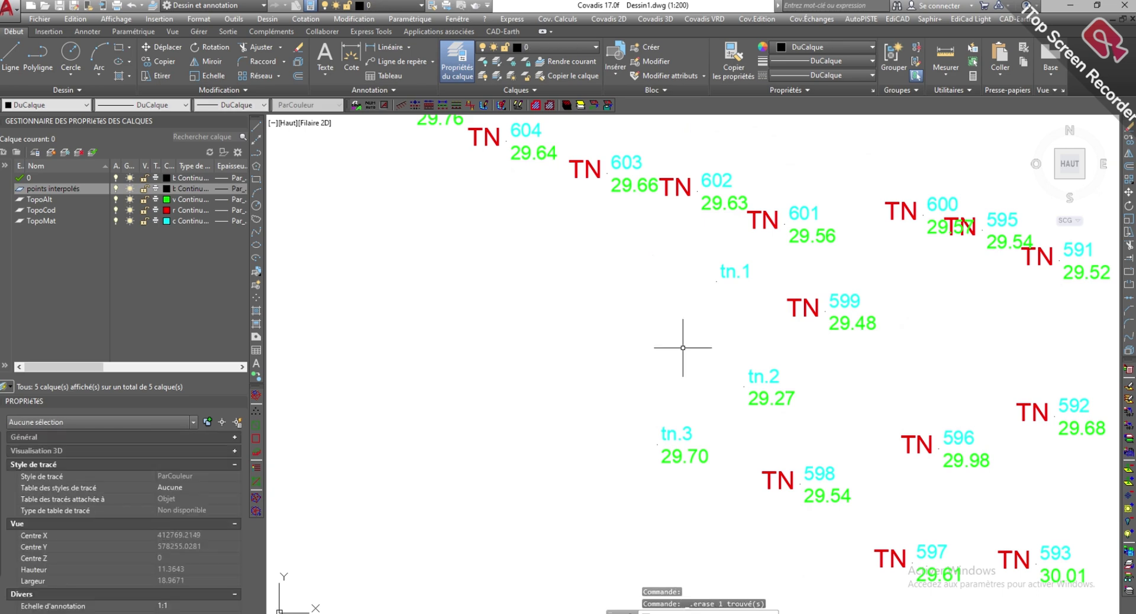
{"action": "left_click", "coordinate": [662, 19]}
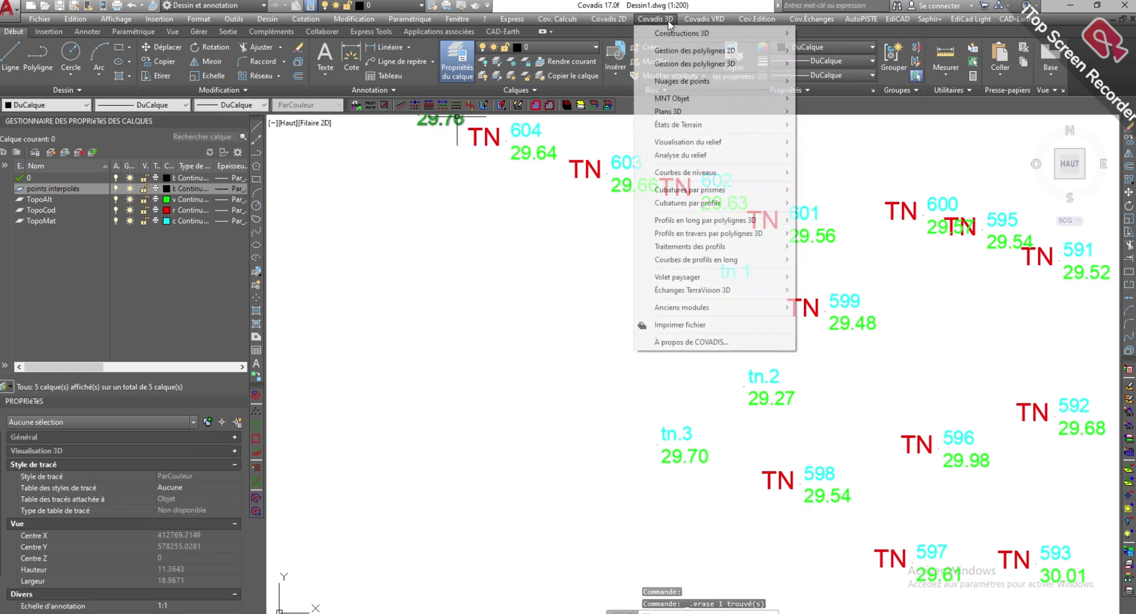
{"action": "mouse_move", "coordinate": [681, 34]}
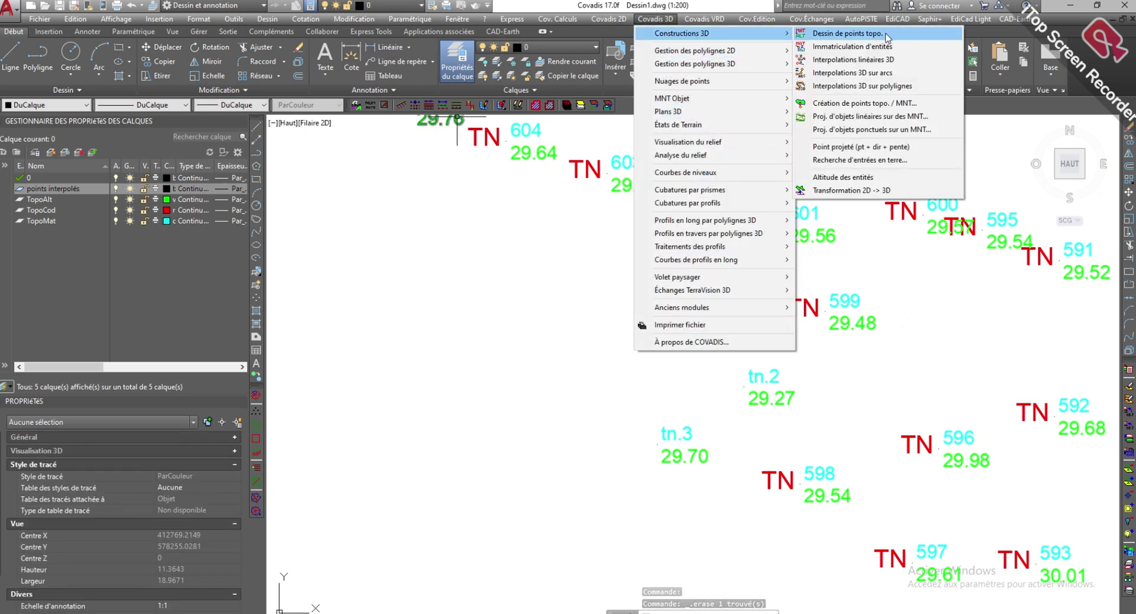
Step: Interpolate tn.5 (29.25) from tn.2, point 598 and tn.3, then end the command
{"action": "left_click", "coordinate": [878, 59]}
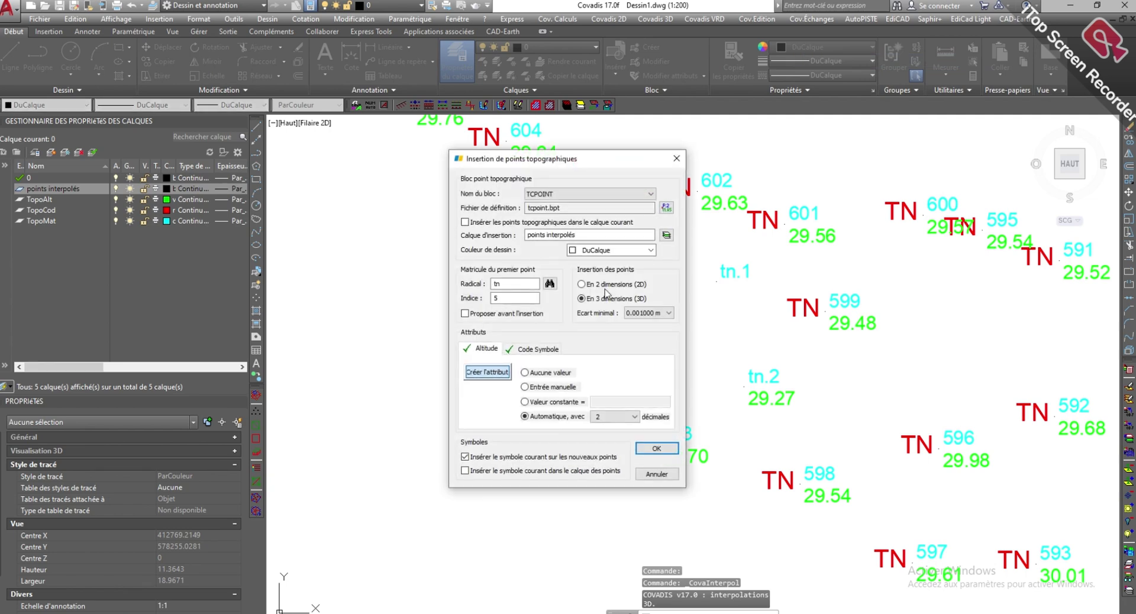
{"action": "left_click", "coordinate": [657, 450]}
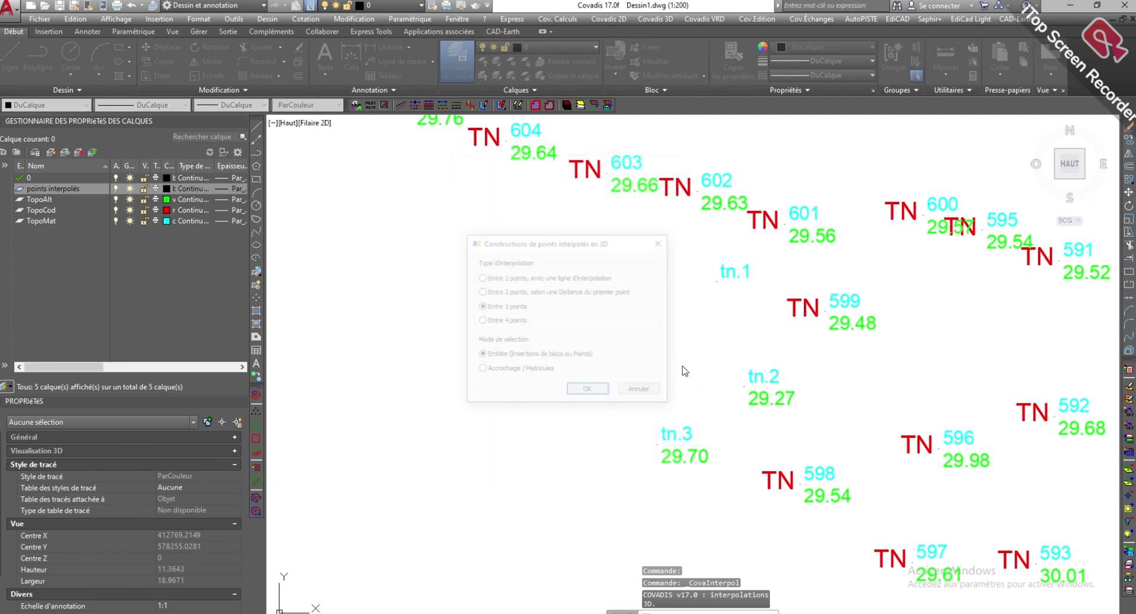
{"action": "left_click", "coordinate": [588, 388]}
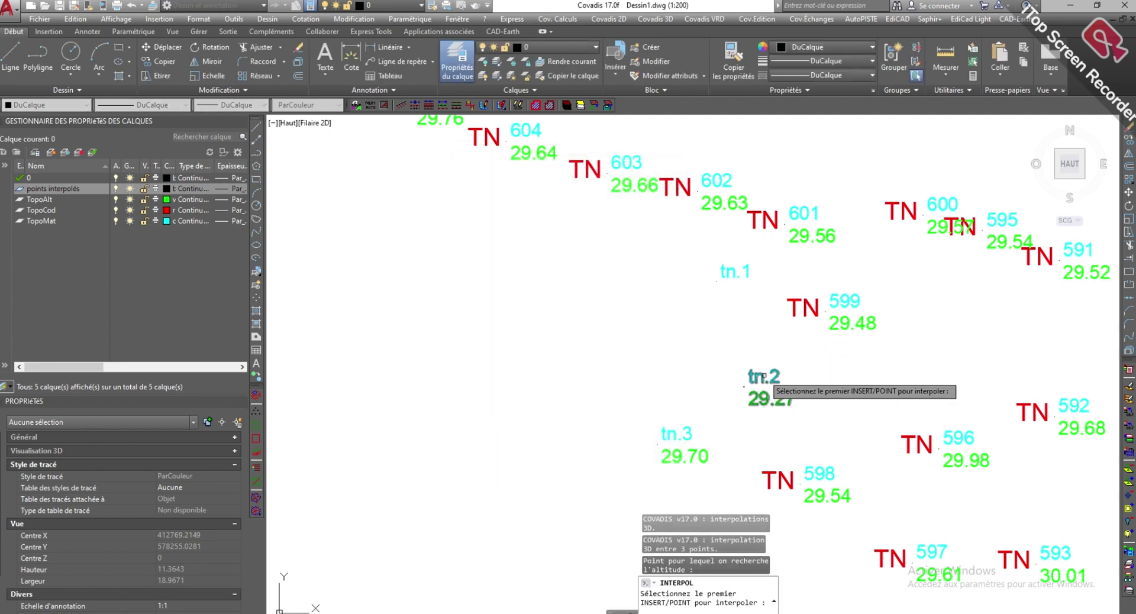
{"action": "left_click", "coordinate": [763, 377]}
{"action": "left_click", "coordinate": [800, 480]}
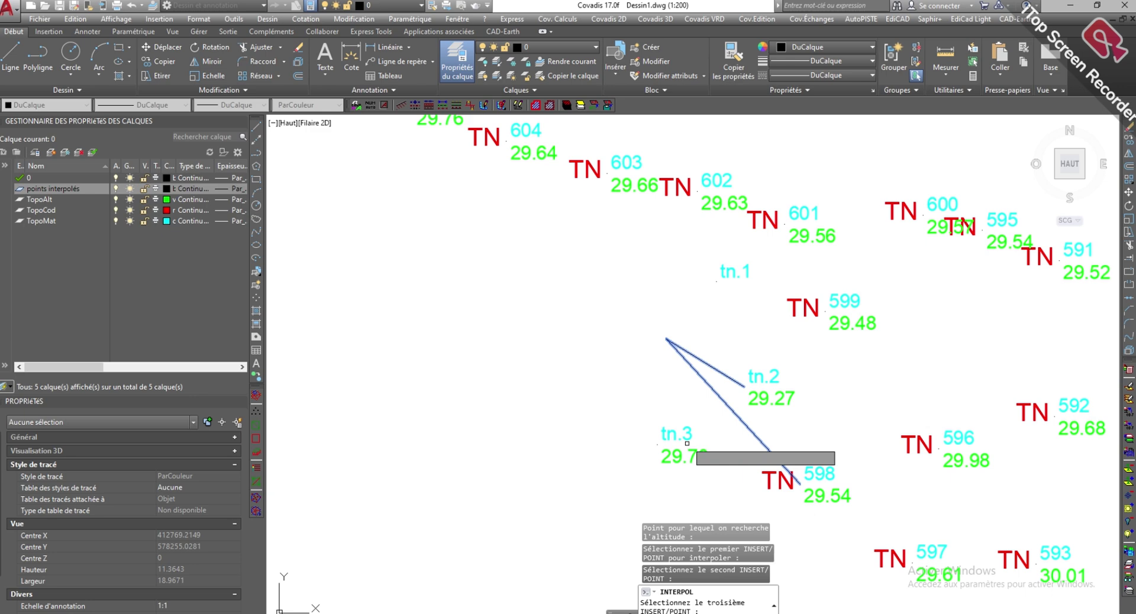
{"action": "left_click", "coordinate": [671, 434]}
{"action": "scroll", "coordinate": [680, 382], "scroll_direction": "up", "scroll_amount": 2}
{"action": "key", "text": "Escape"}
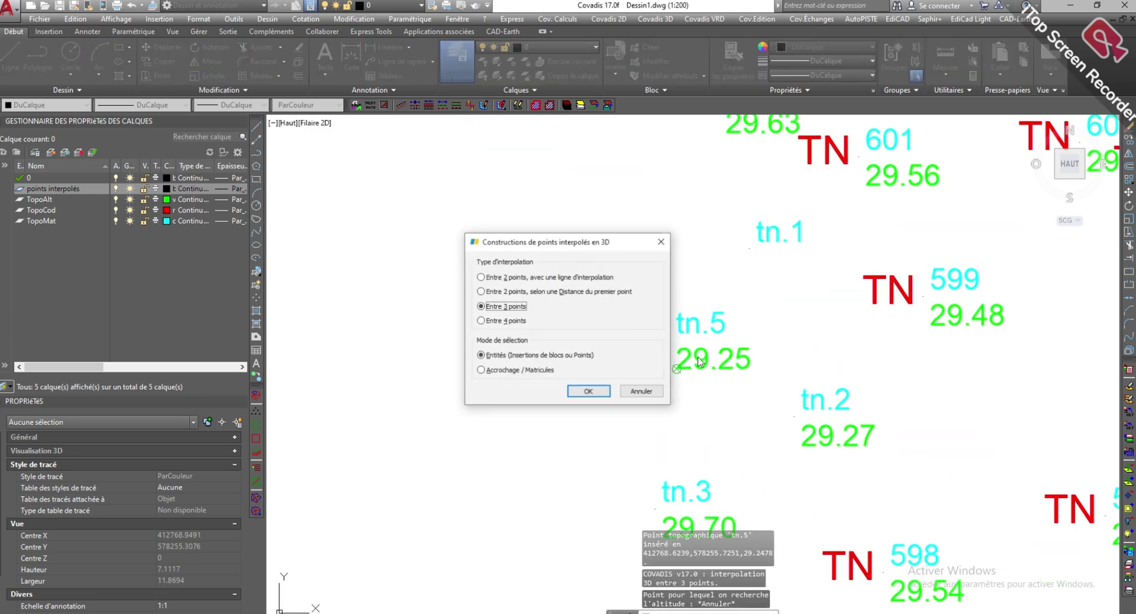
{"action": "key", "text": "Return"}
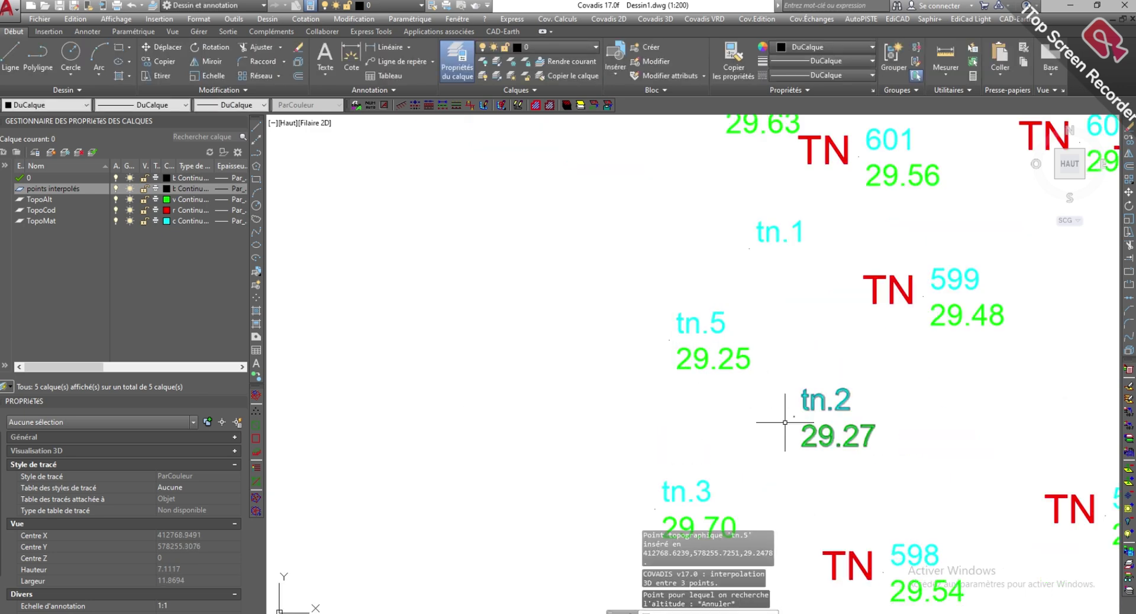
{"action": "scroll", "coordinate": [785, 422], "scroll_direction": "down", "scroll_amount": 4}
{"action": "scroll", "coordinate": [481, 276], "scroll_direction": "down", "scroll_amount": 2}
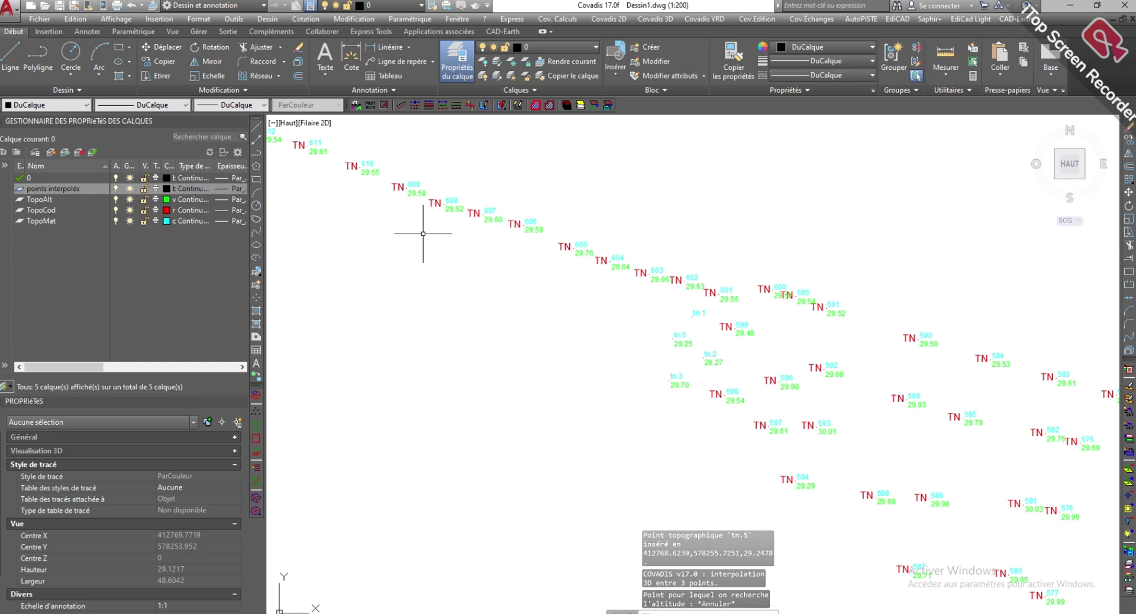